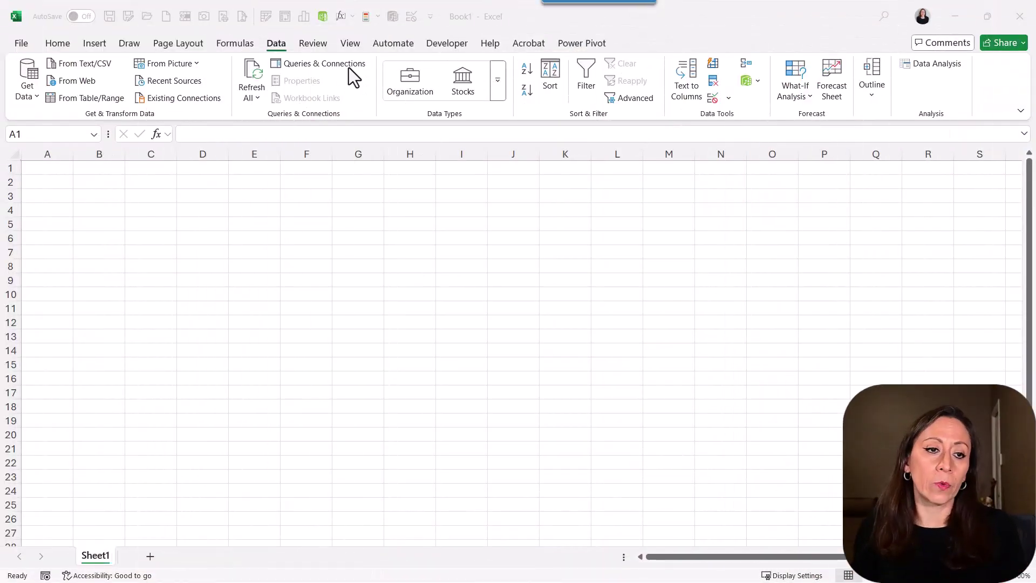
From the blank workbook, create a new Blank Query in Power Query Editor.
click(295, 120)
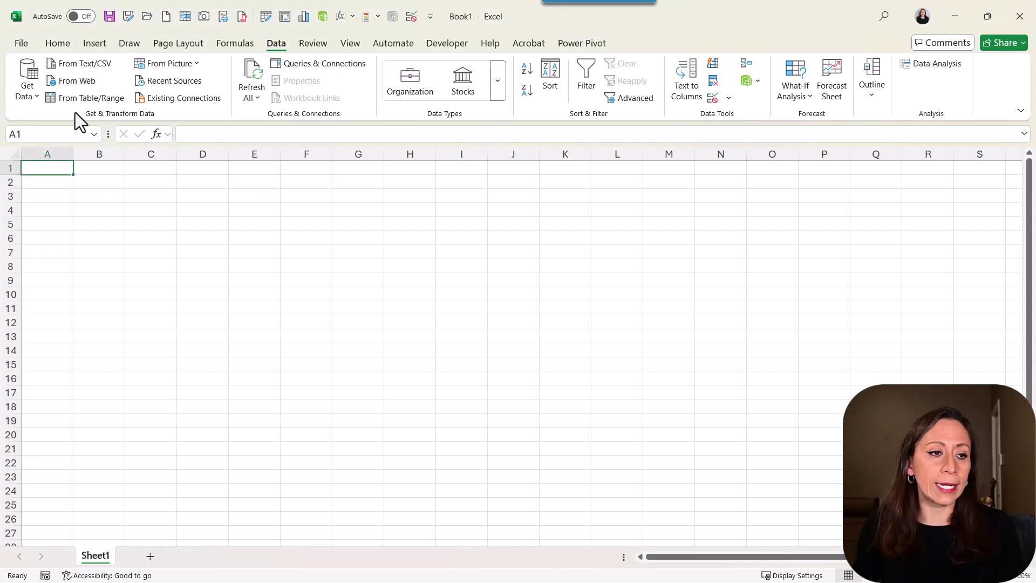
click(19, 96)
mouse_move(96, 225)
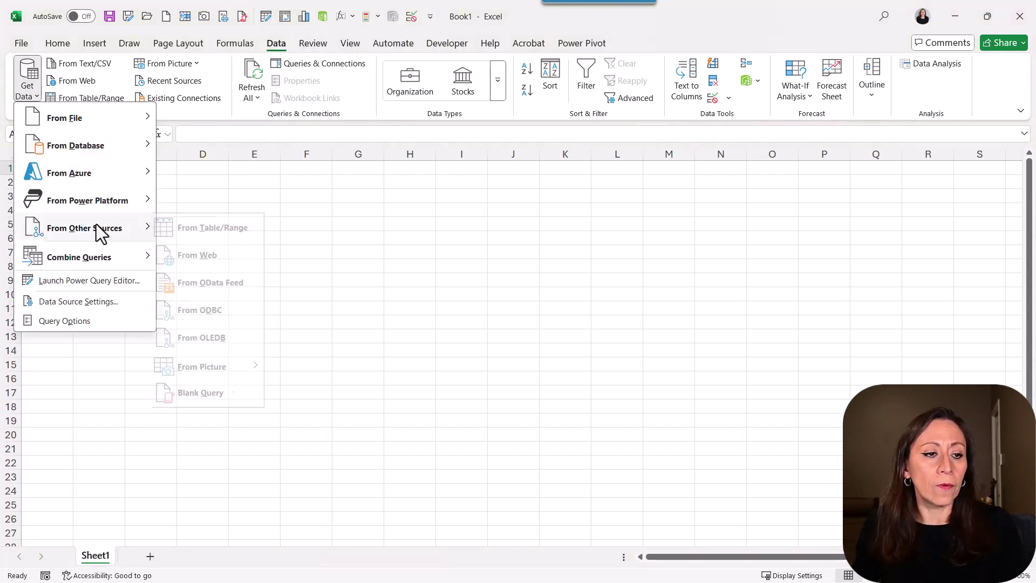
click(227, 399)
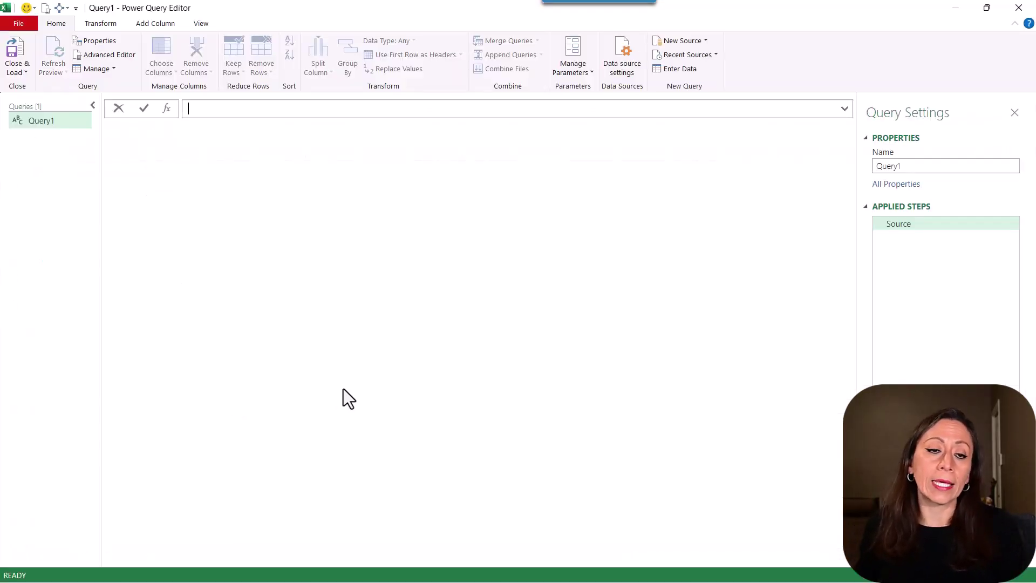
Zoom in, collapse the Queries pane beside Query1, and start the formula bar.
key(ctrl+shift+plus)
key(ctrl+shift+plus)
key(ctrl+shift+plus)
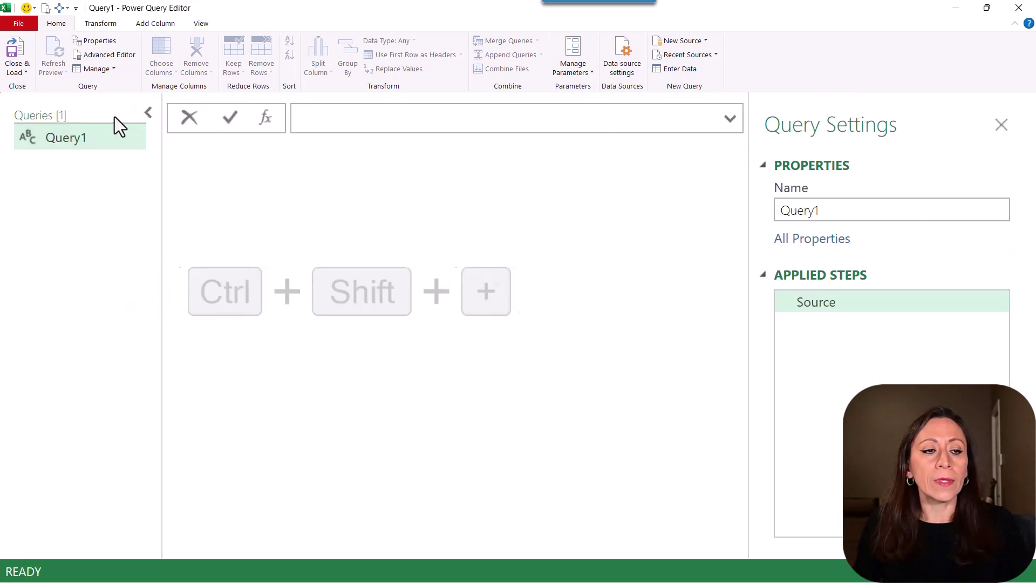
click(88, 131)
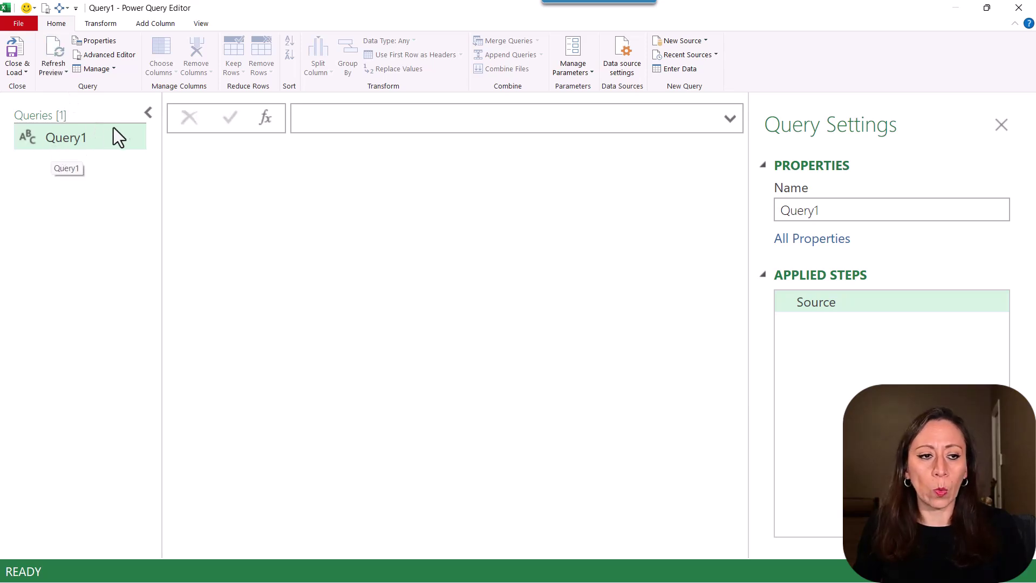
click(148, 113)
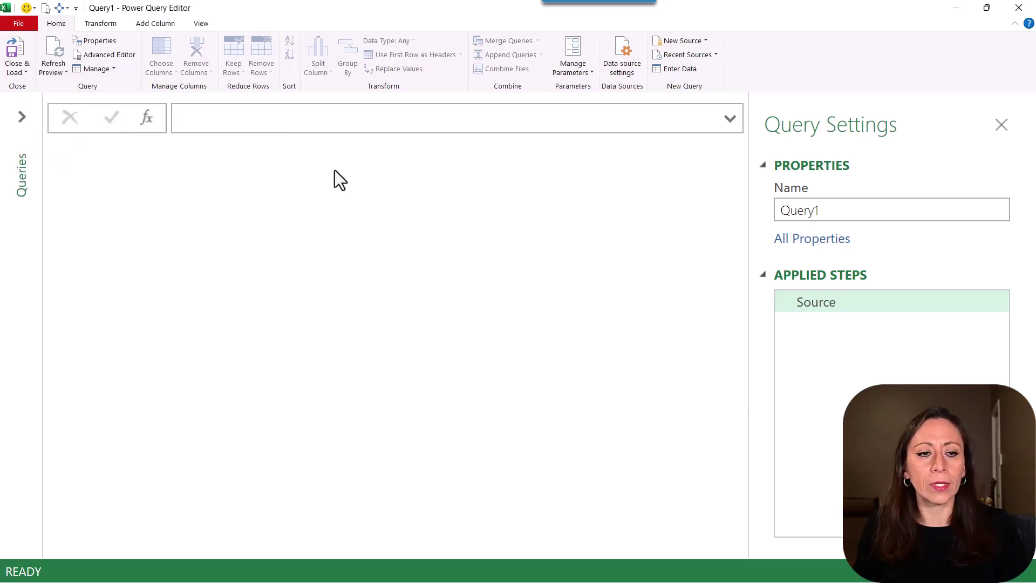
click(577, 129)
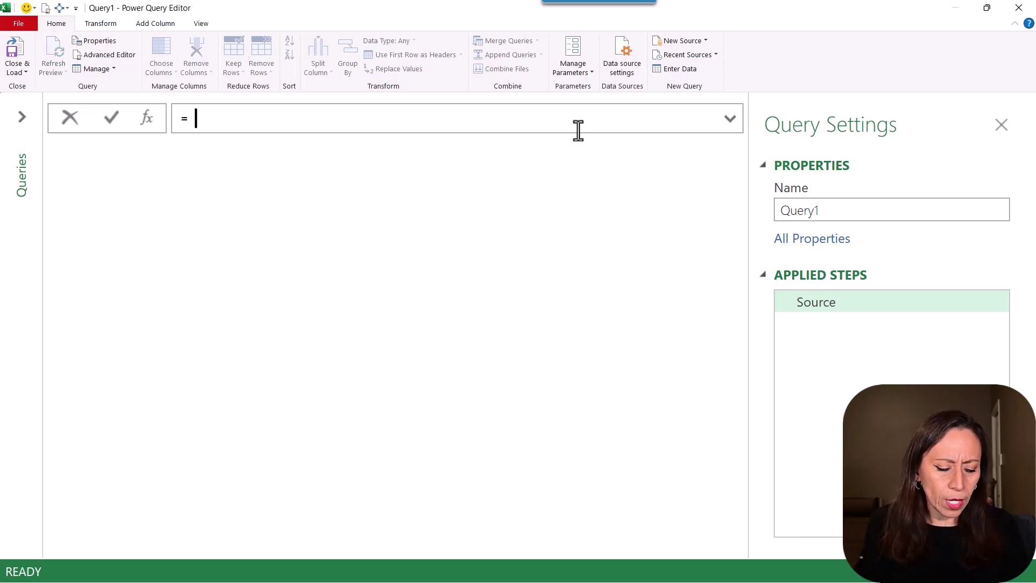
Enter the formula = {"House", "Sun", "Car"} as Query1's source list.
text({)
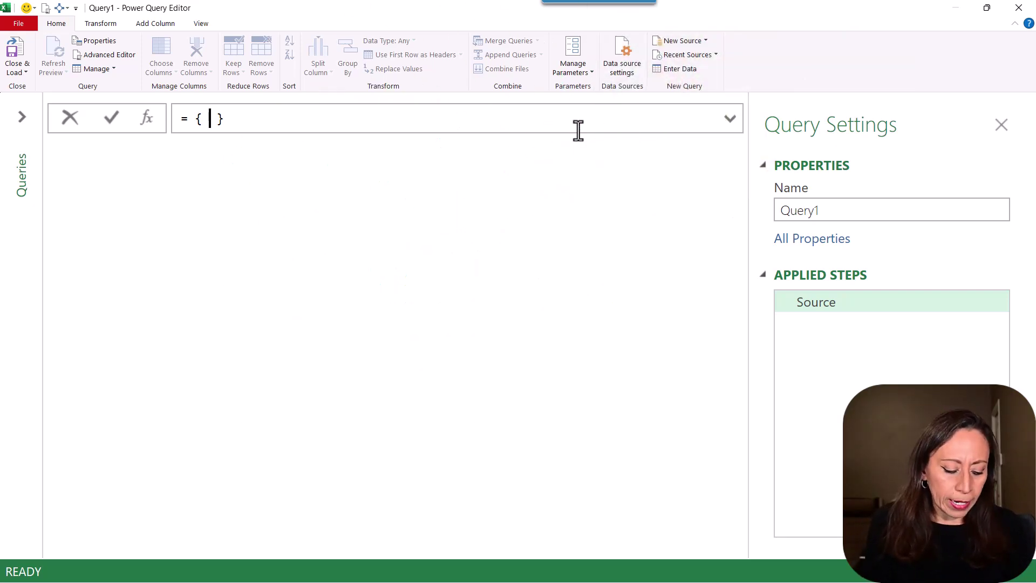
text(")
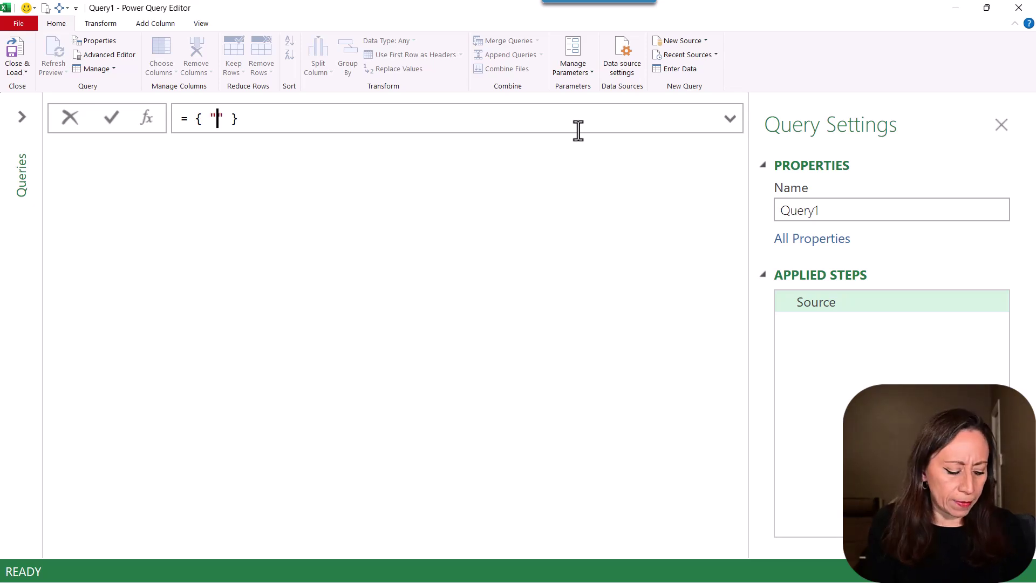
text(House")
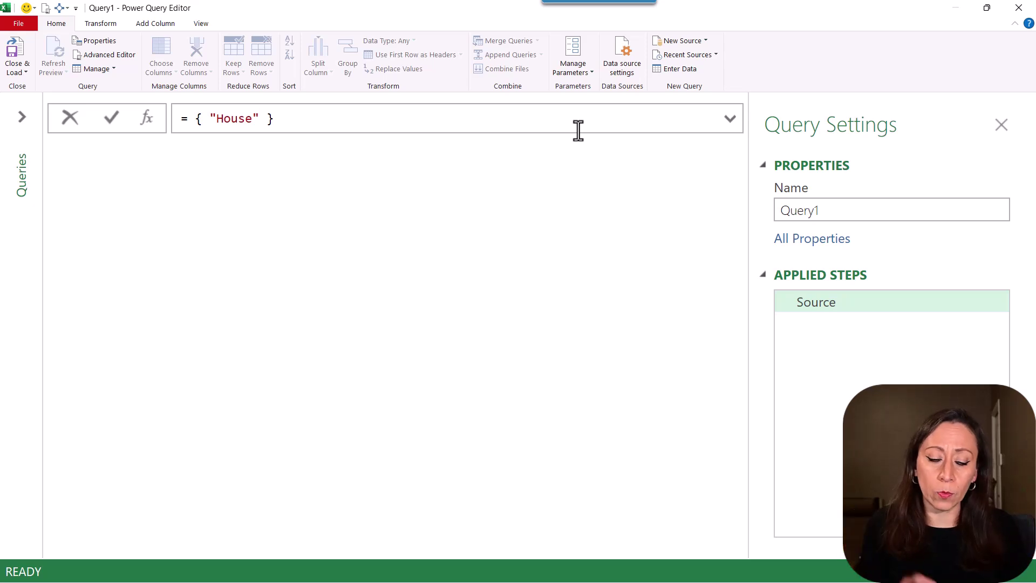
text(,)
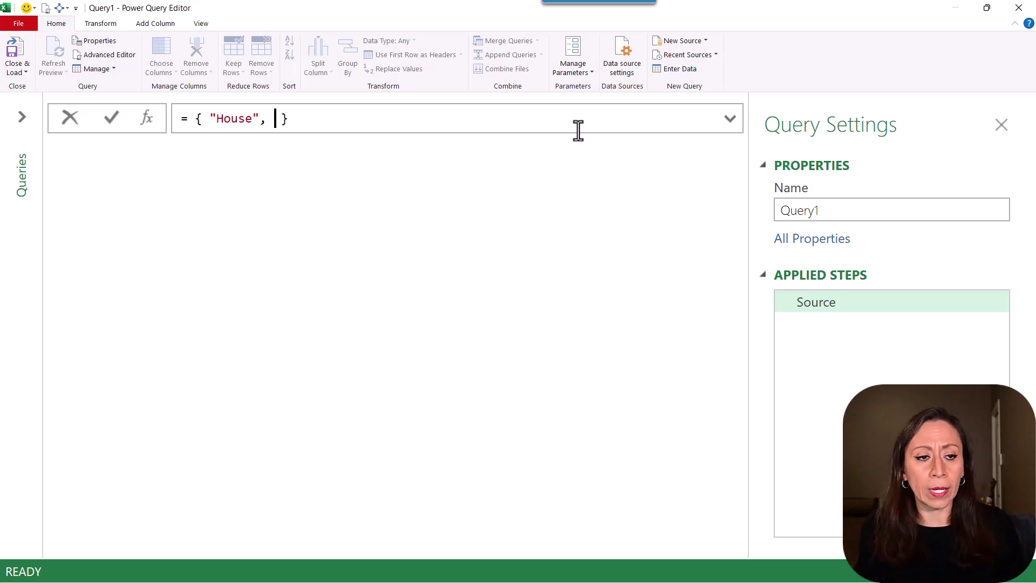
text( "Sun")
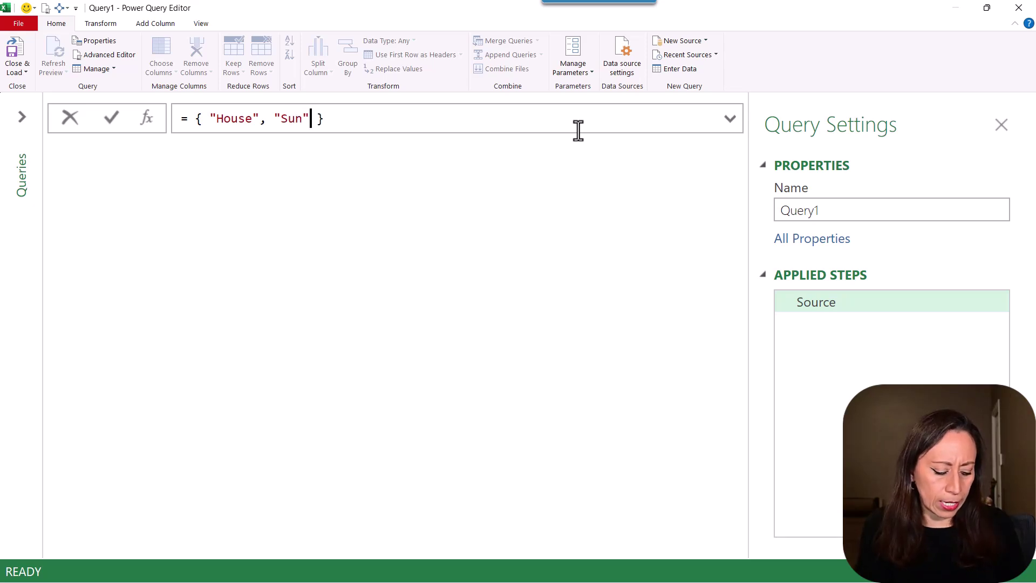
text(, "Car)
key(Return)
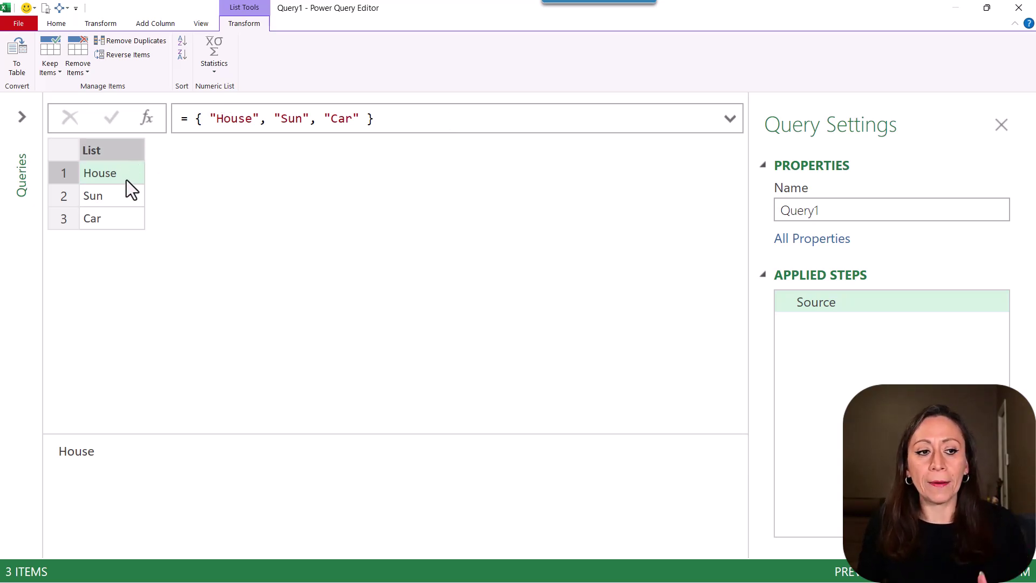
Preview the Sun and Car list items, then place the cursor in the list formula.
click(127, 199)
click(127, 212)
click(236, 119)
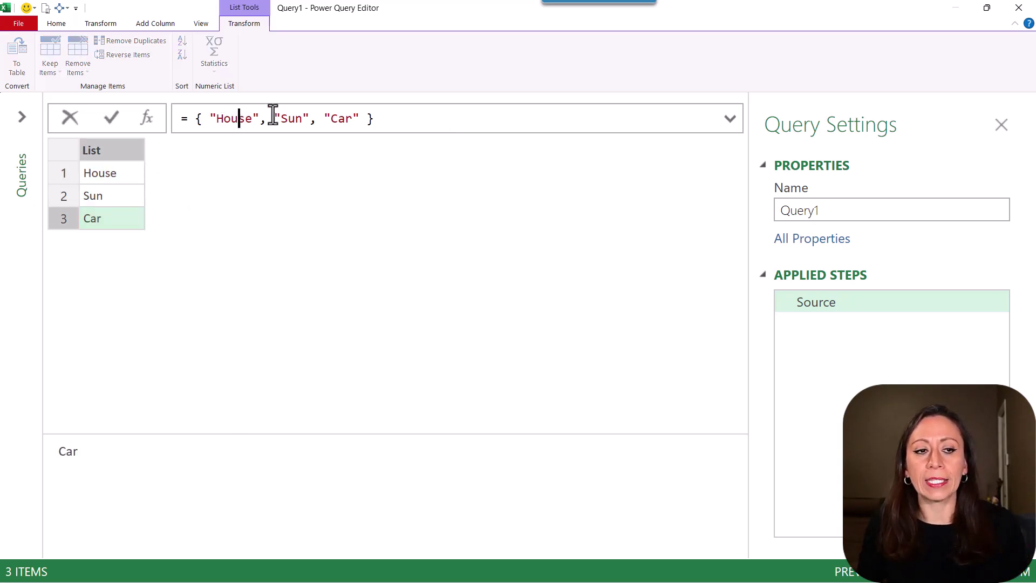
click(289, 119)
click(324, 120)
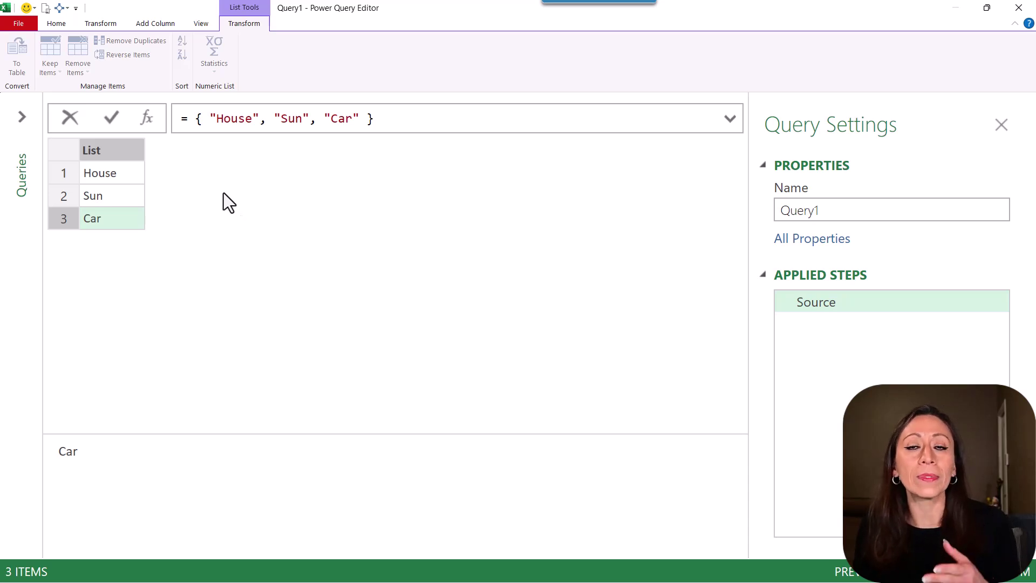
Wrap the list as Table.FromList({"House", "Sun", "Car"}) using autocomplete, and commit it.
click(189, 118)
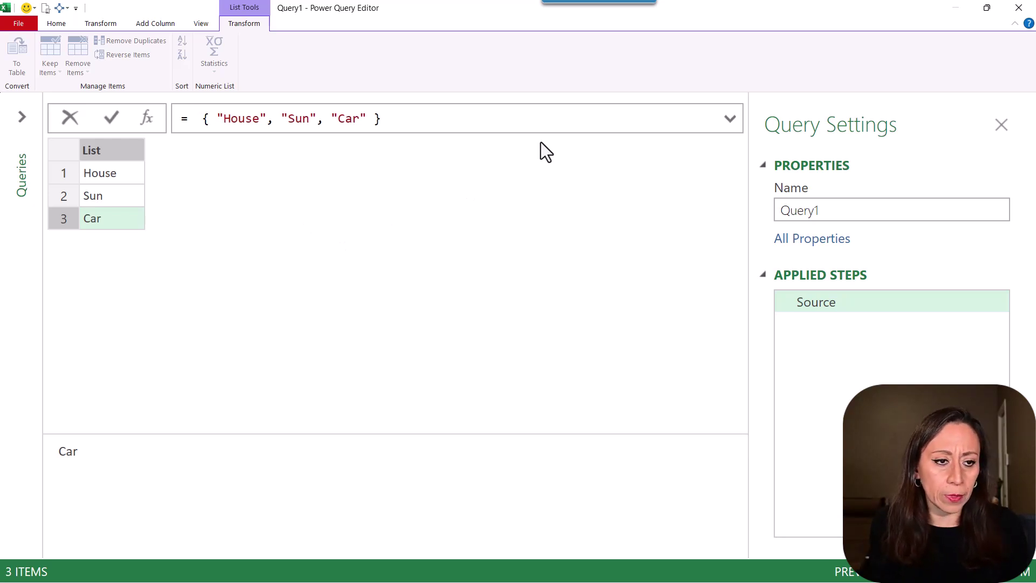
text(tab)
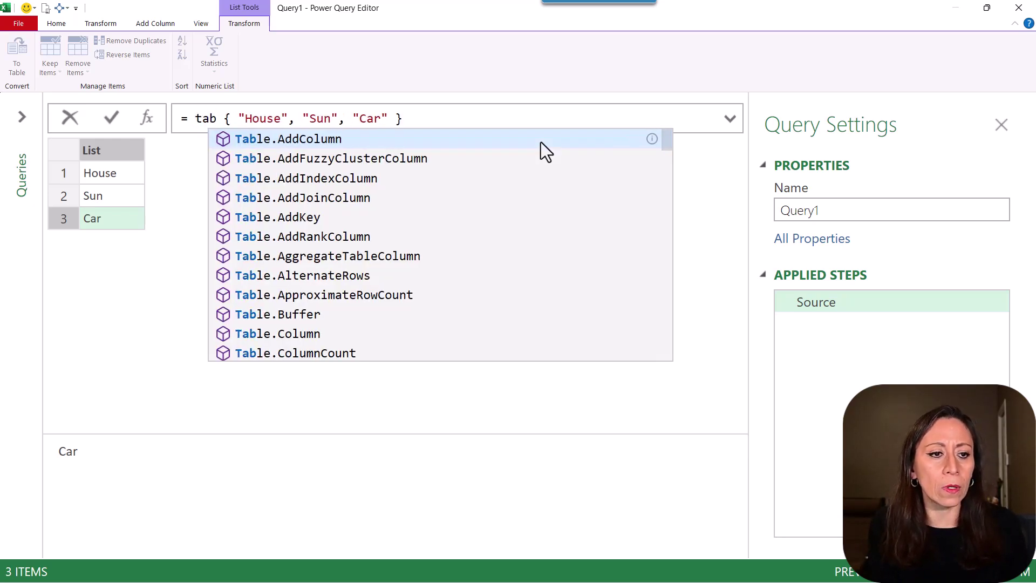
text(fr)
key(Down)
key(Tab)
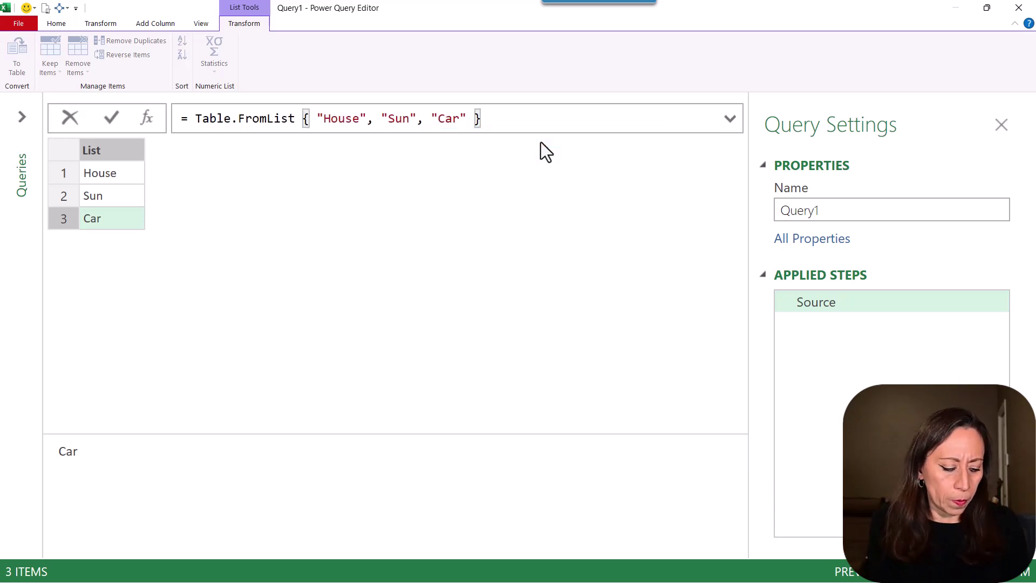
text(()
key(End)
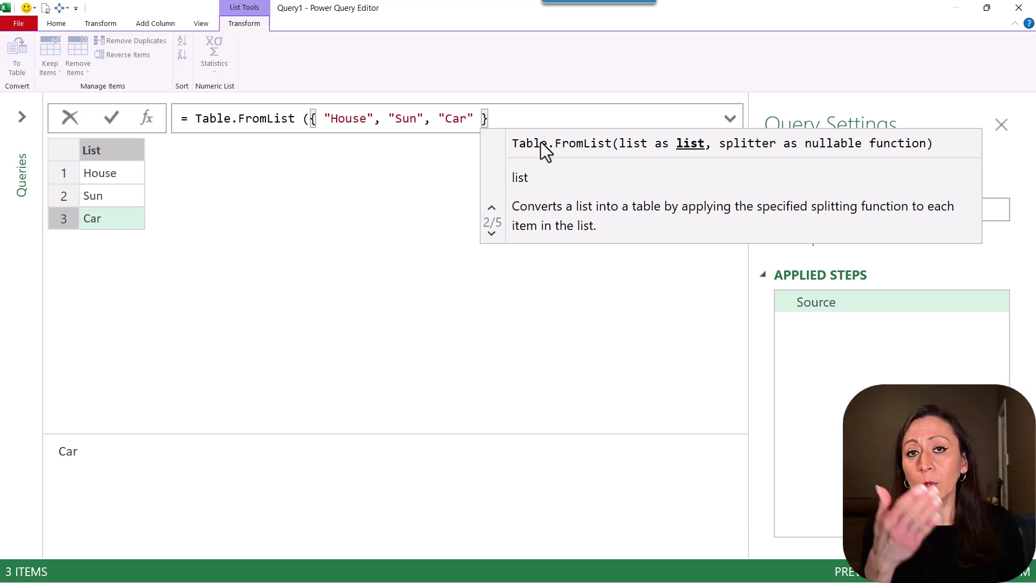
text())
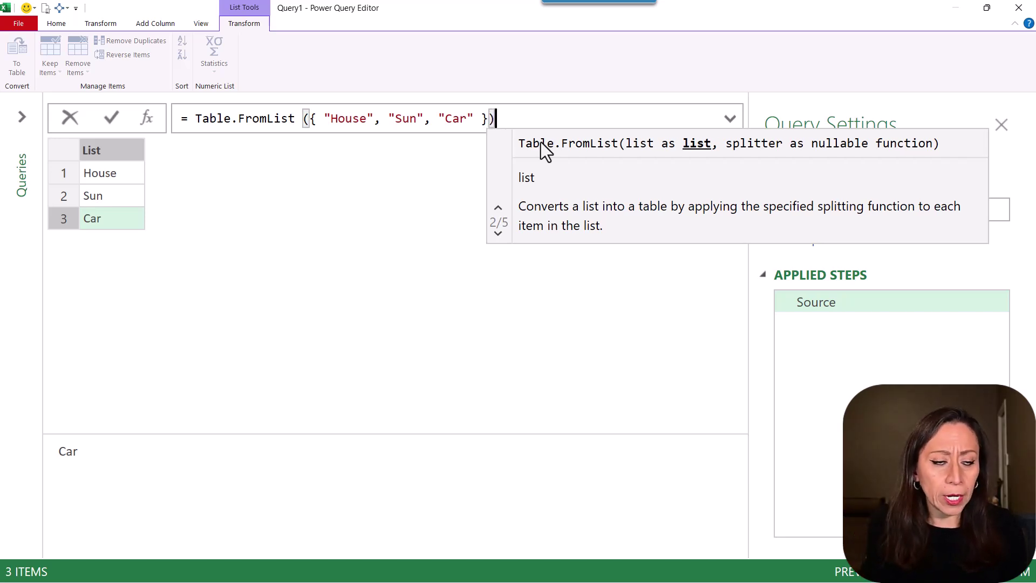
key(Return)
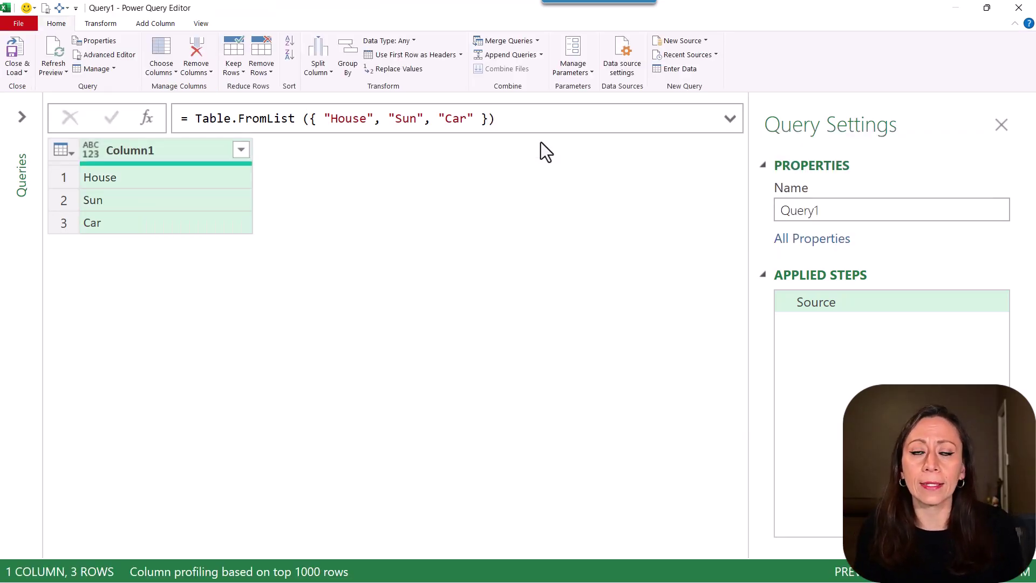
Add an Index column to Column1, delete the Added Index step, then reopen the Queries pane.
click(192, 154)
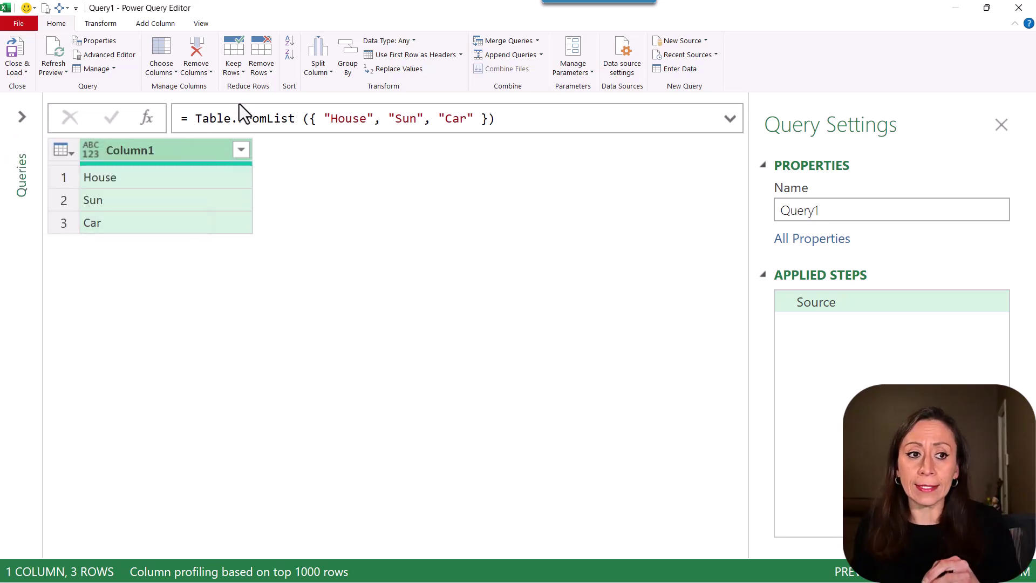
click(157, 25)
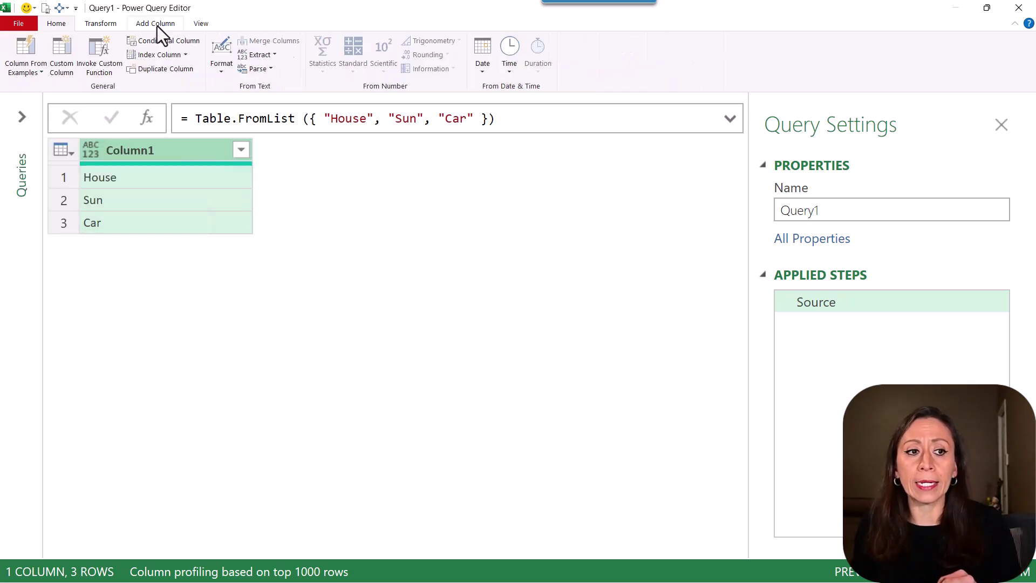
click(160, 56)
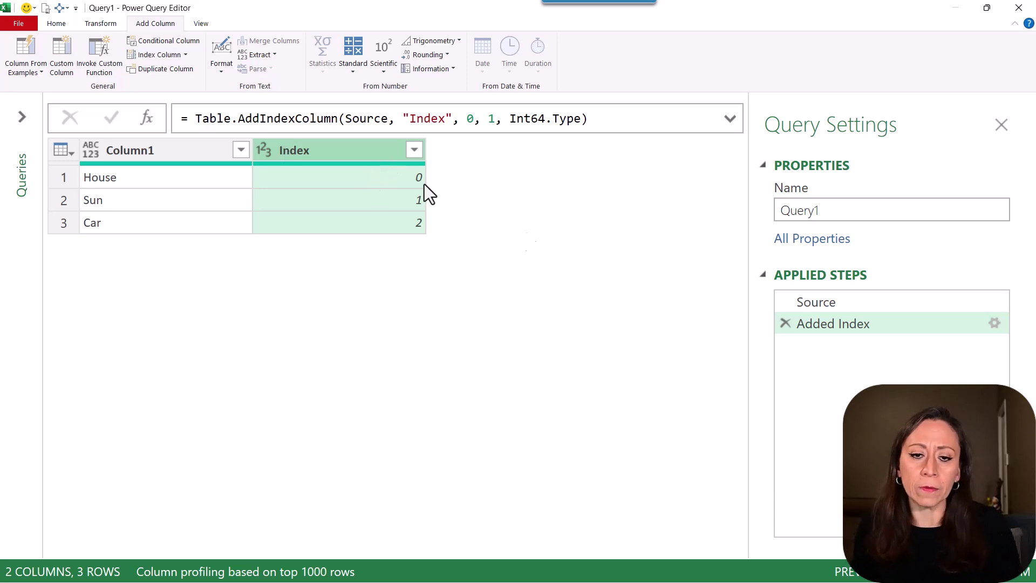
click(785, 324)
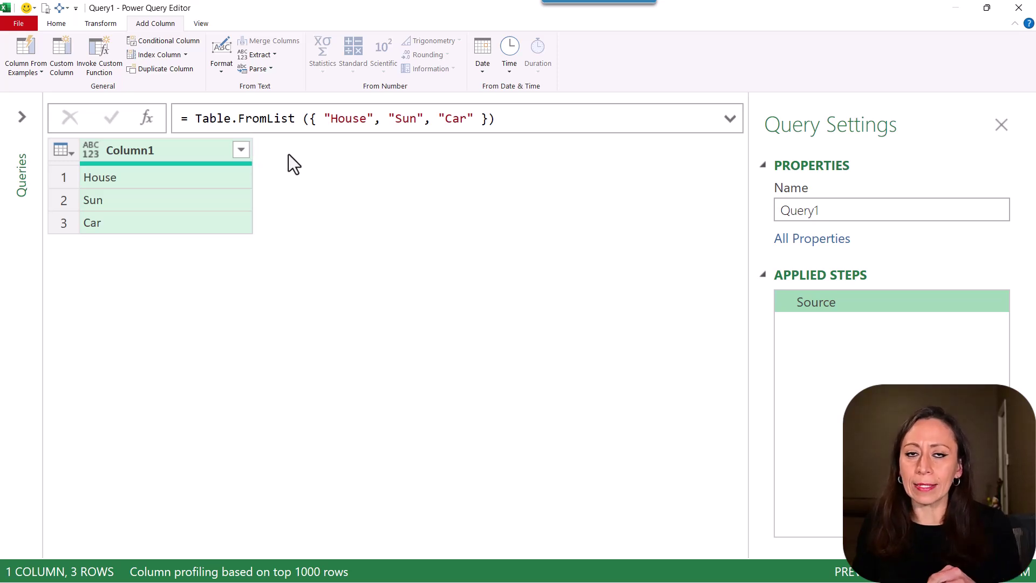
click(23, 115)
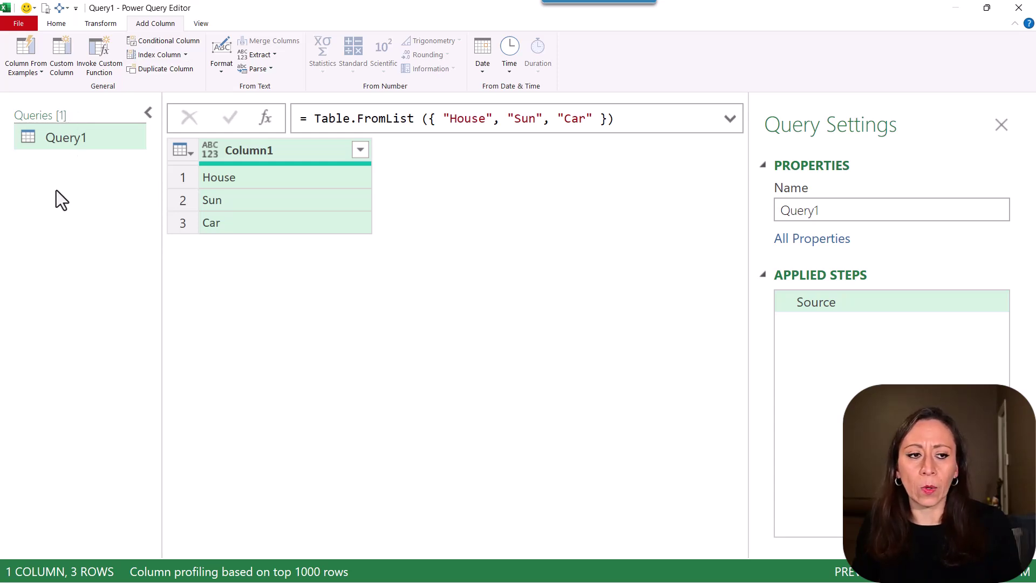
Create a second blank query, Query2, from the Queries pane and type {1..50} as its formula.
right_click(52, 172)
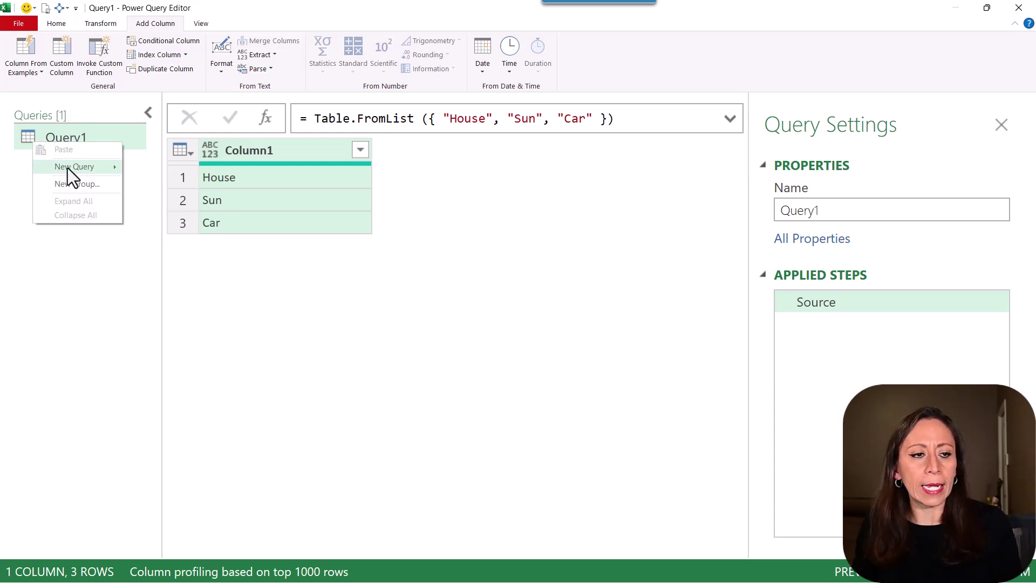
mouse_move(68, 167)
mouse_move(192, 225)
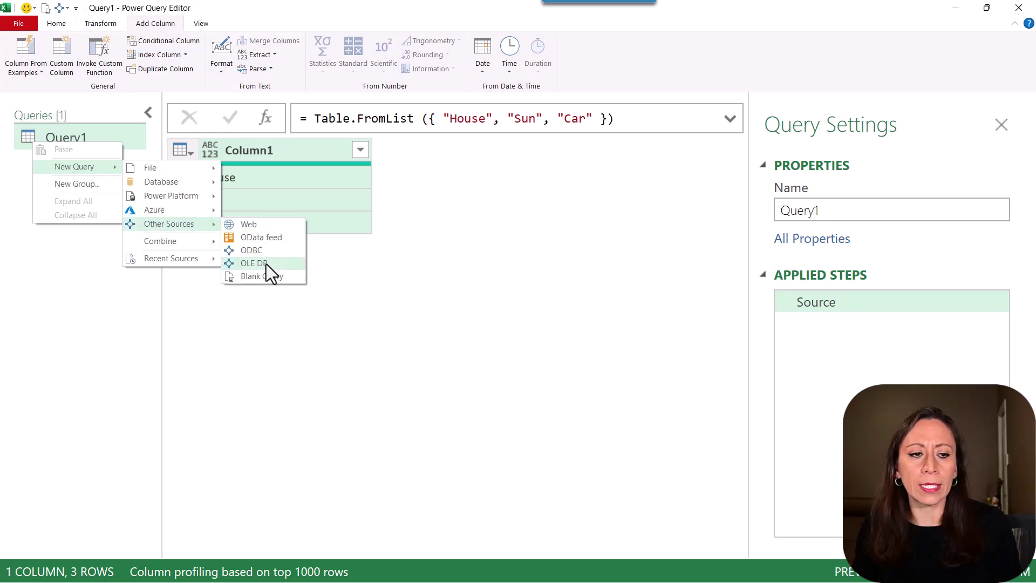
click(265, 279)
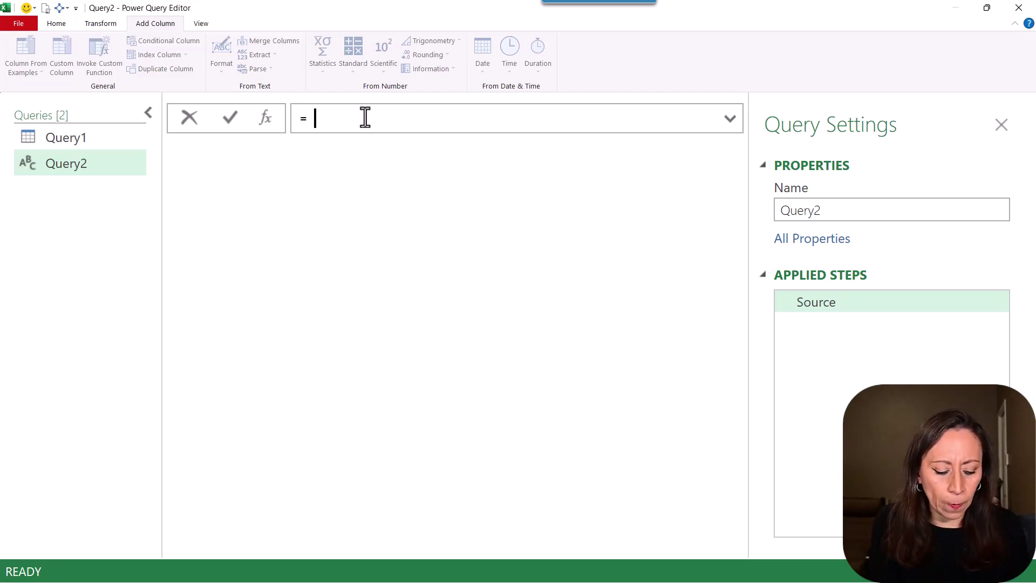
text({)
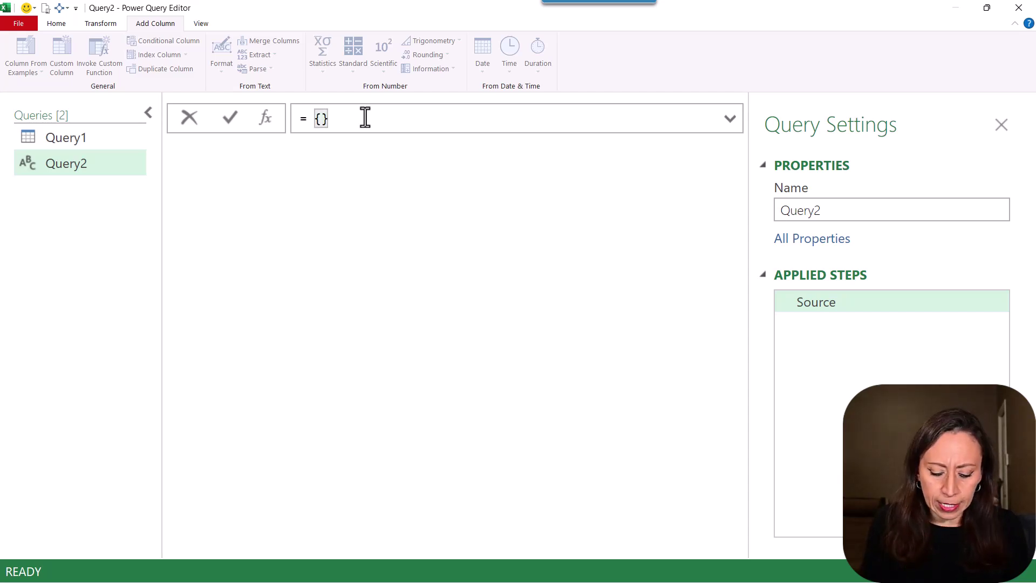
text(1..)
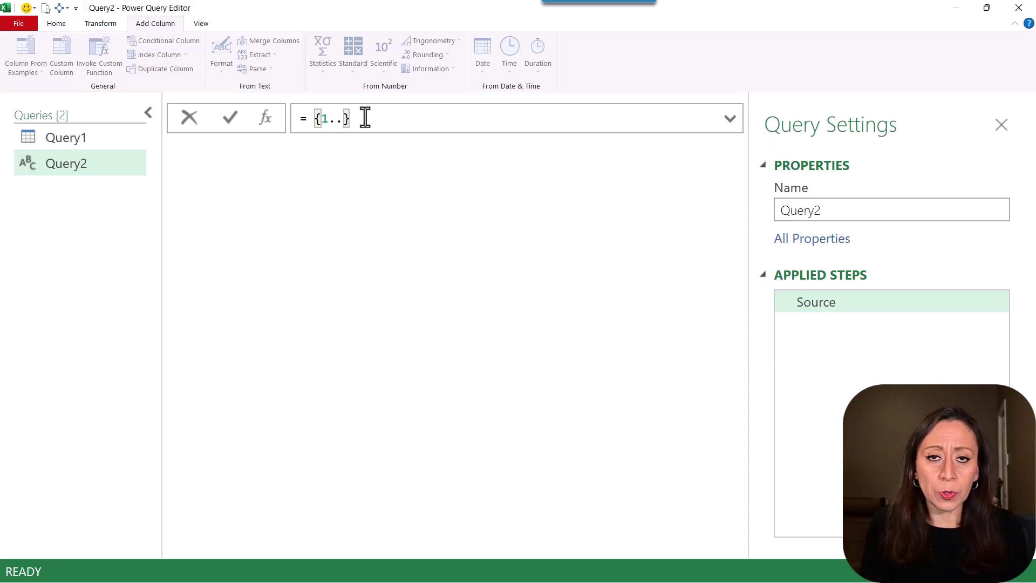
text(50)
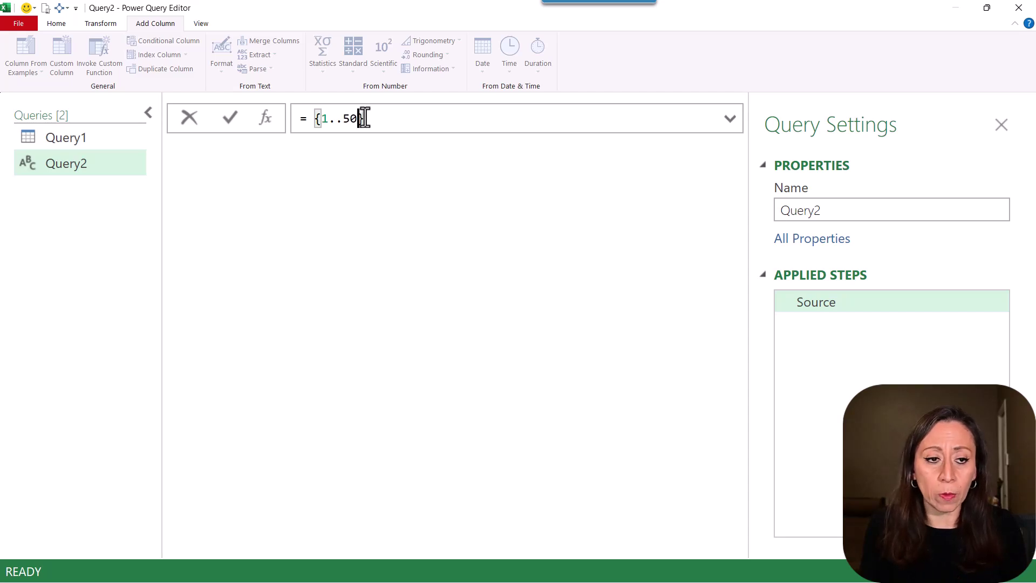
Commit Query2's list of numbers 1 to 50 and scroll through the preview.
key(Return)
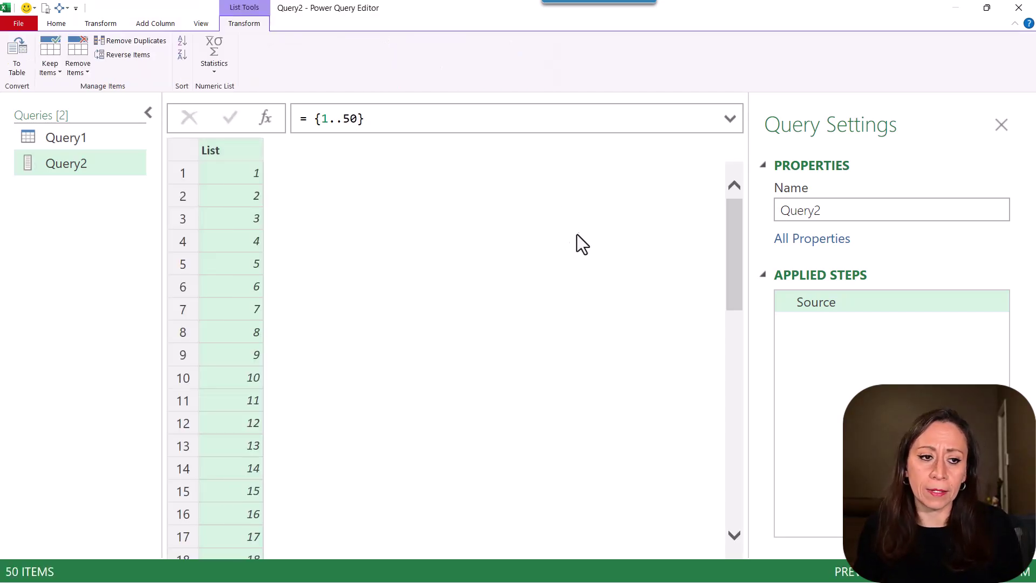
scroll(402, 178, down, 4)
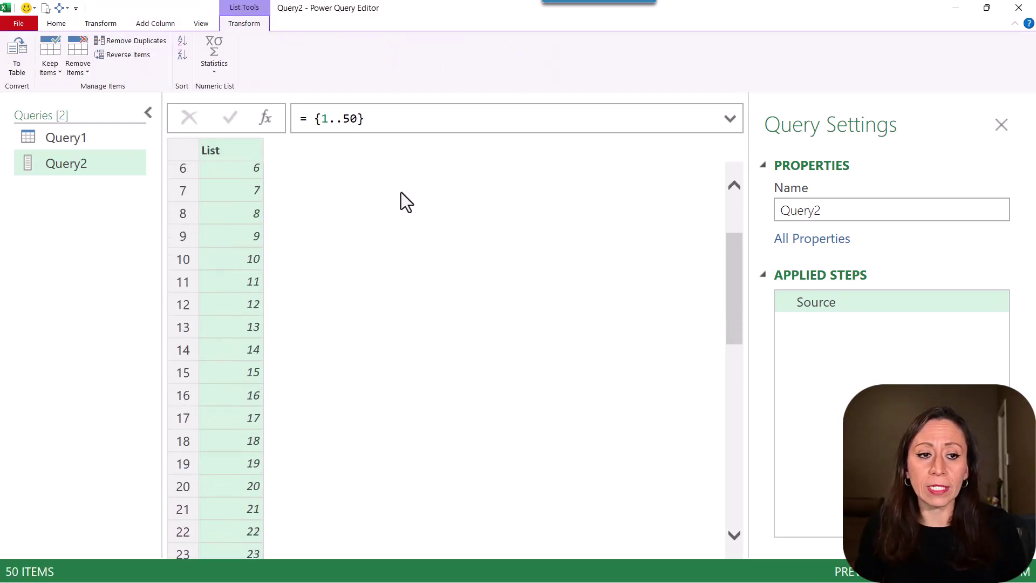
scroll(356, 210, down, 6)
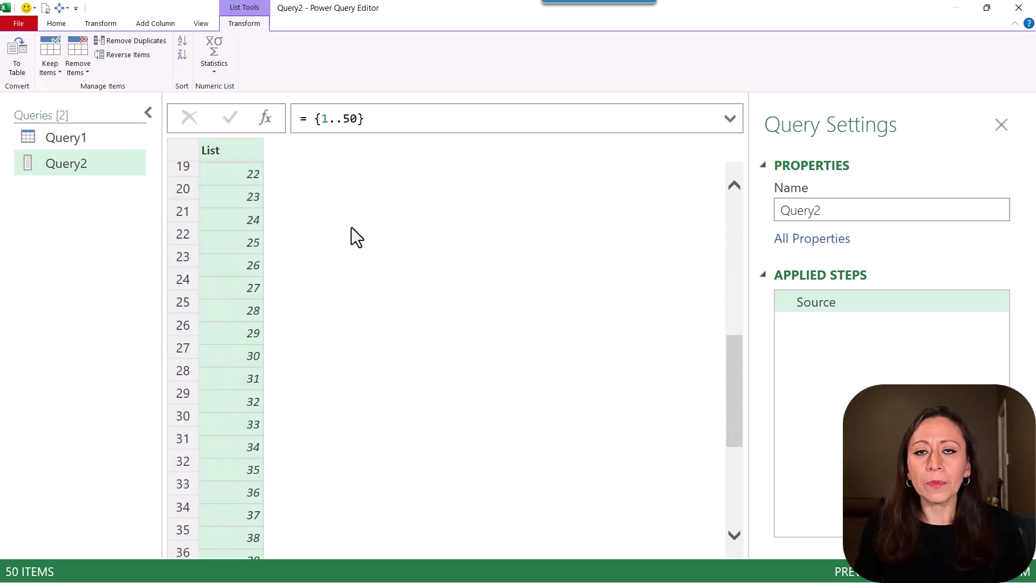
drag(734, 442, 752, 169)
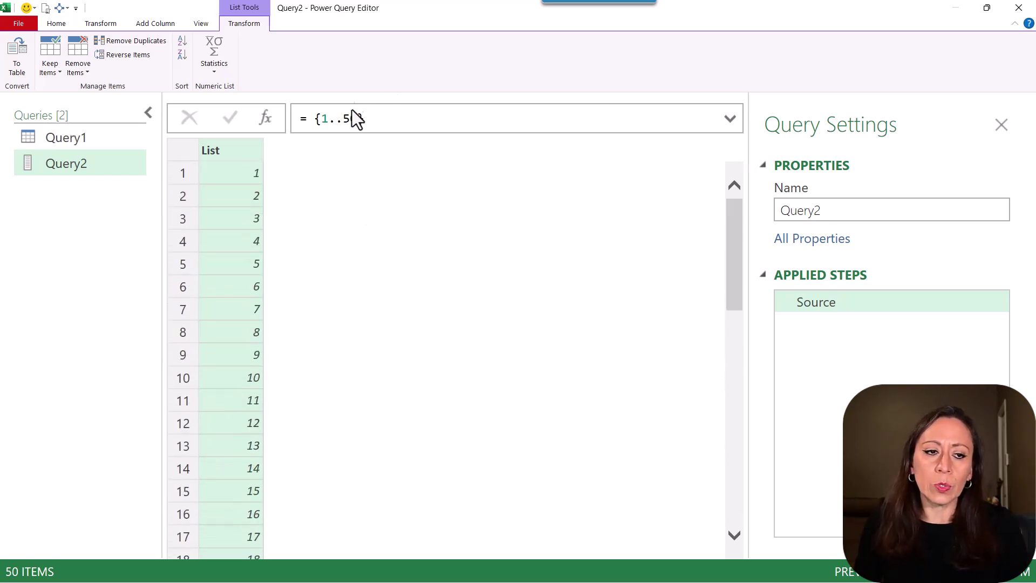
Wrap the list as Table.FromList({1..50}) and commit it, producing a cannot-convert-to-Text error.
click(311, 120)
text(ta)
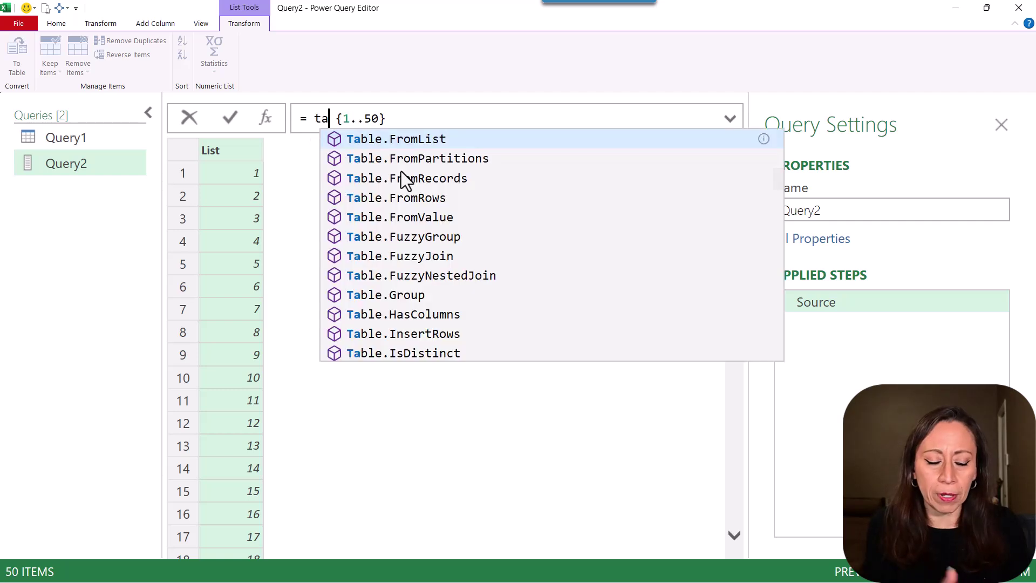
key(Tab)
key(Right)
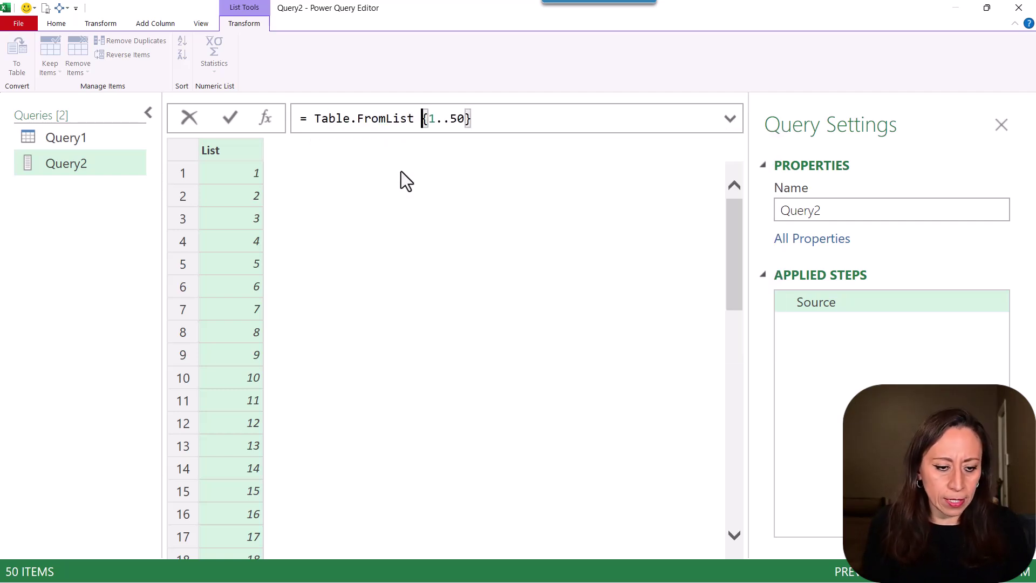
text(()
key(End)
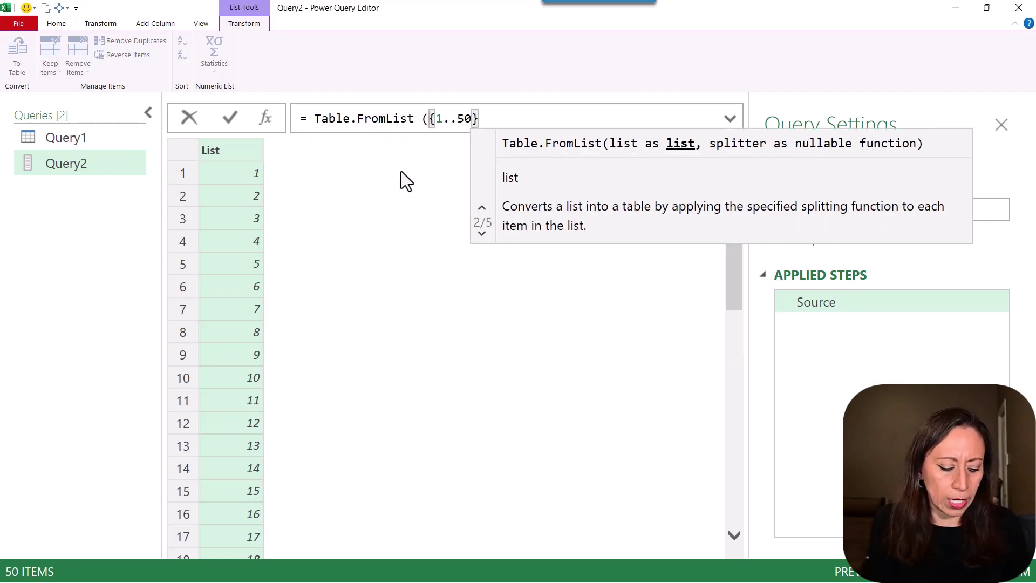
text())
key(Return)
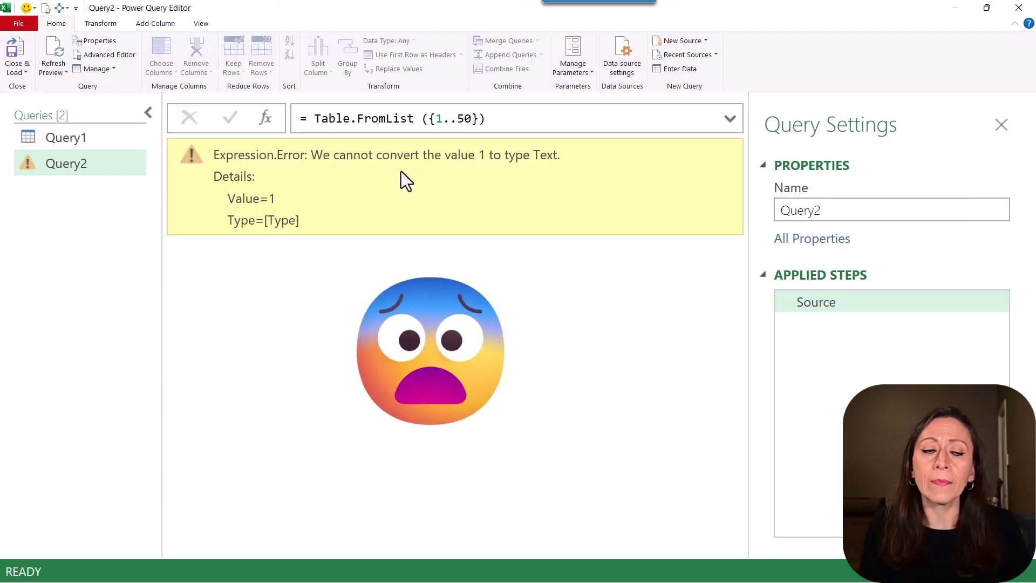
Collapse the Queries pane, highlight the error message, and click into FromList in the formula.
click(148, 112)
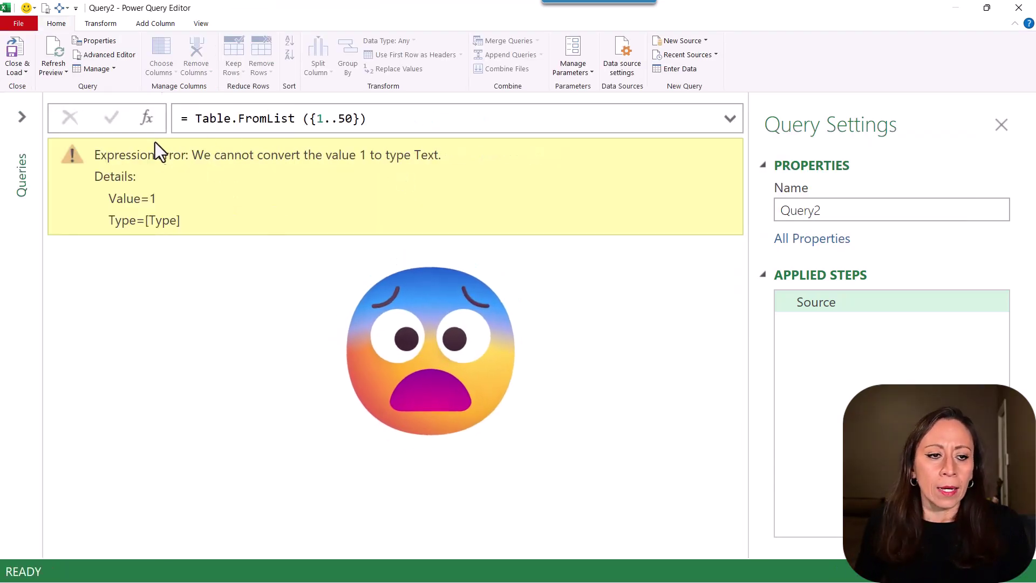
drag(193, 156, 456, 155)
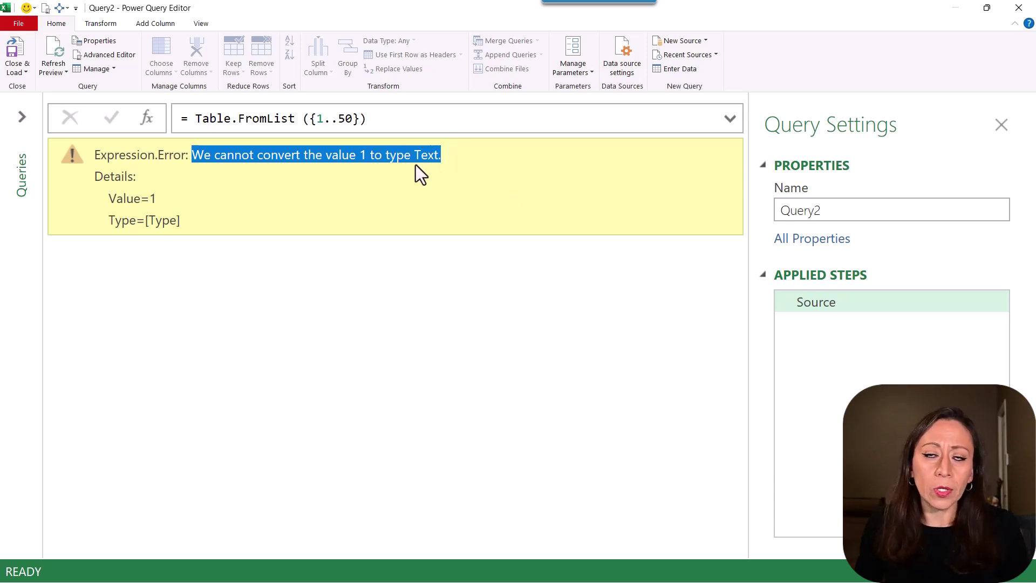
click(594, 120)
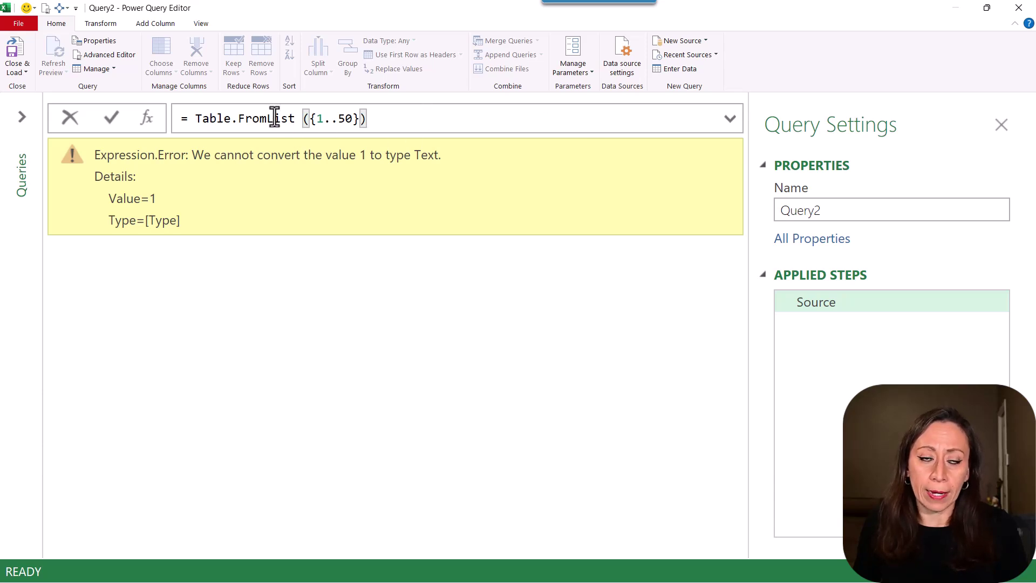
click(242, 119)
mouse_move(243, 119)
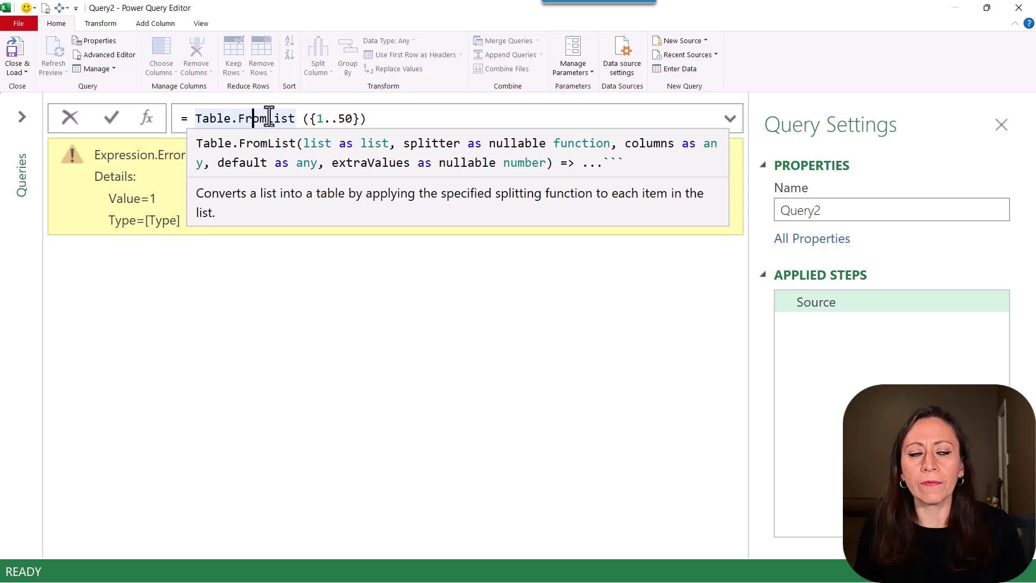
mouse_move(274, 118)
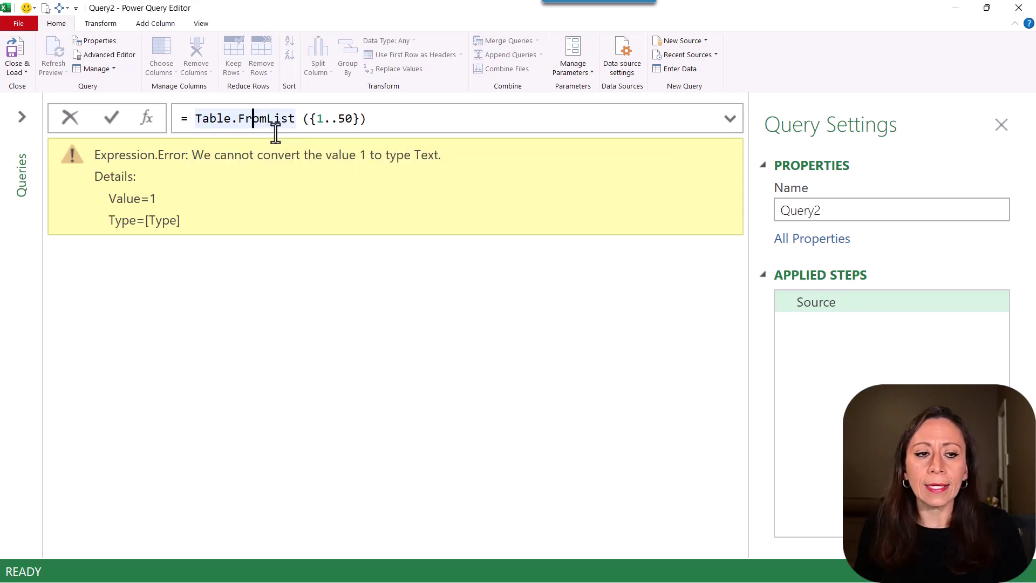
mouse_move(275, 118)
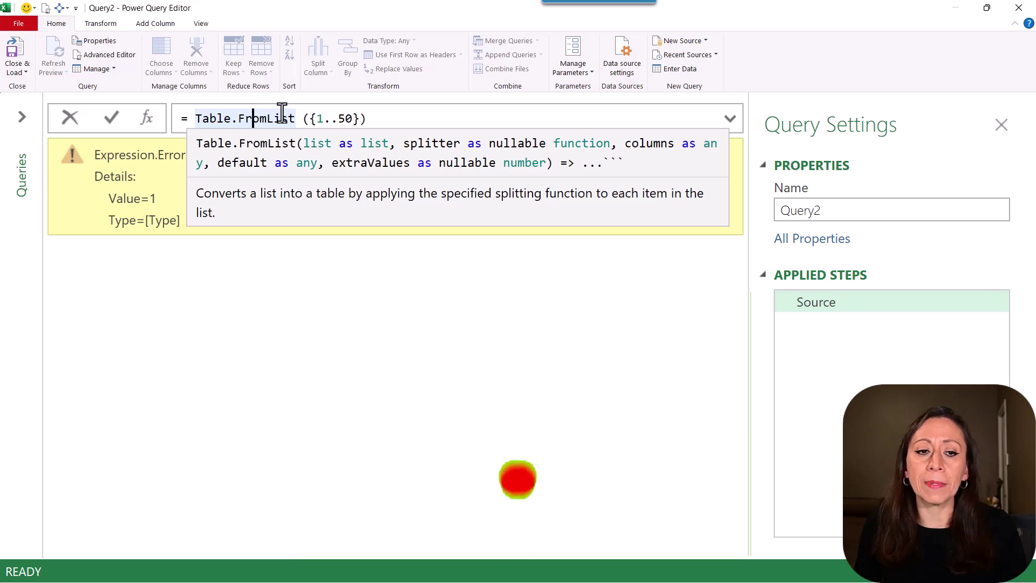
Add Splitter.SplitByNothing() as Table.FromList's second argument, yielding a 50-row Column1 table.
click(361, 115)
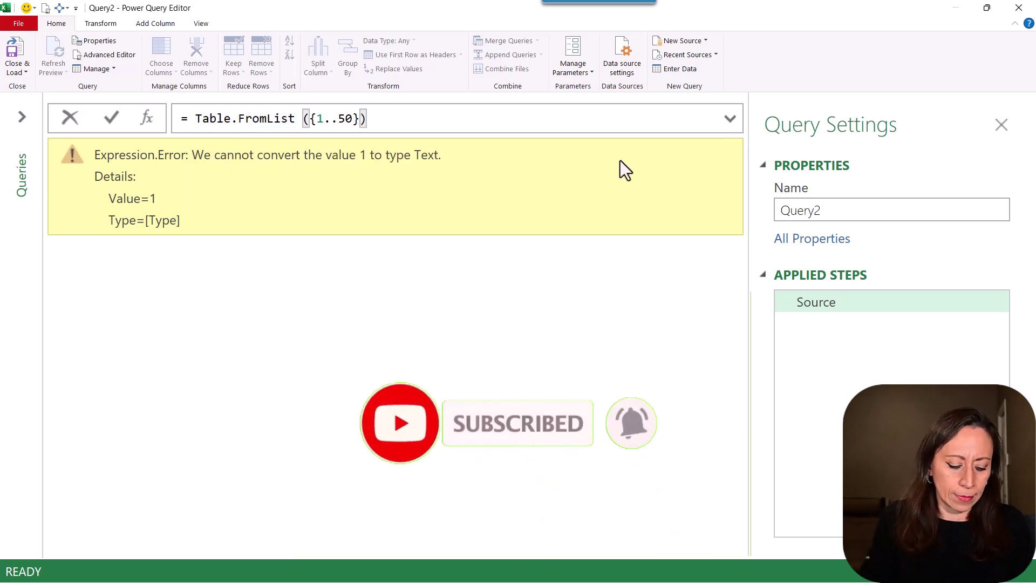
text(, )
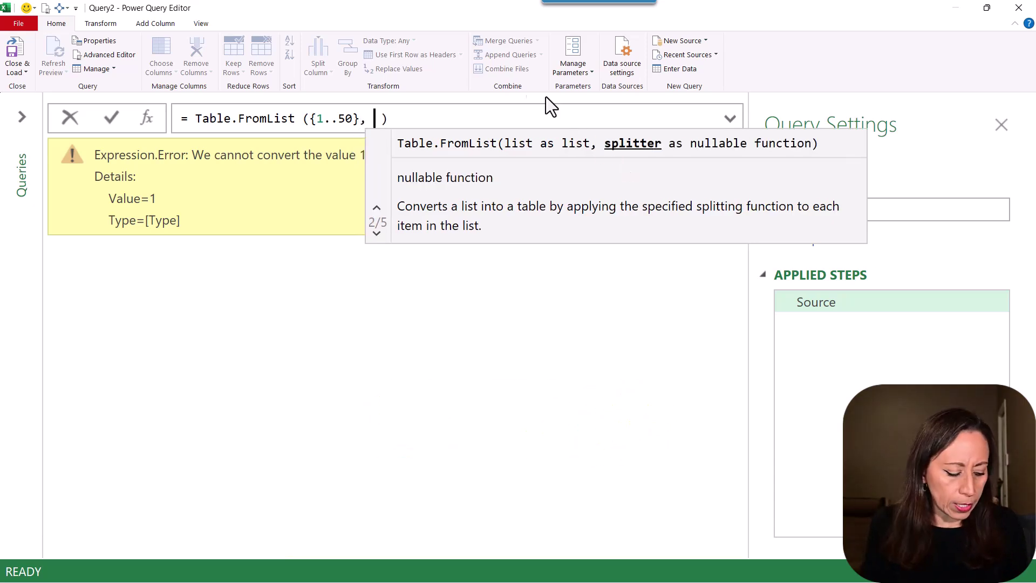
text( sp)
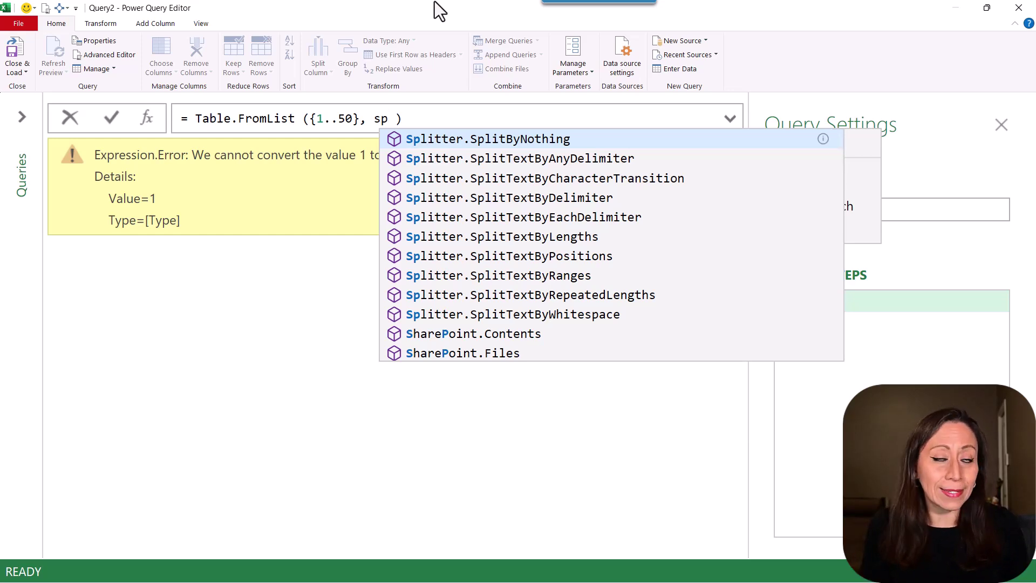
key(Tab)
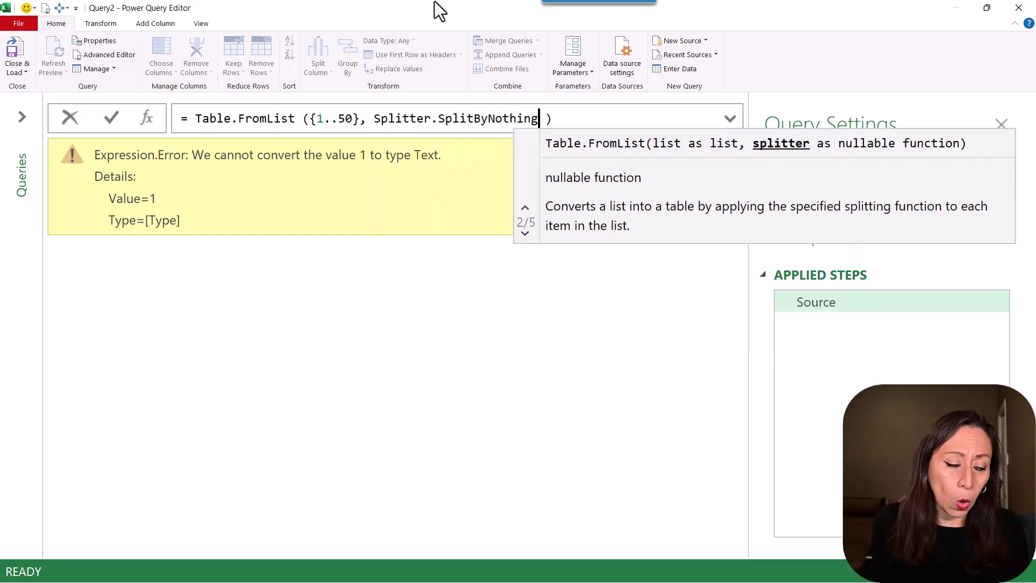
text(()
key(Return)
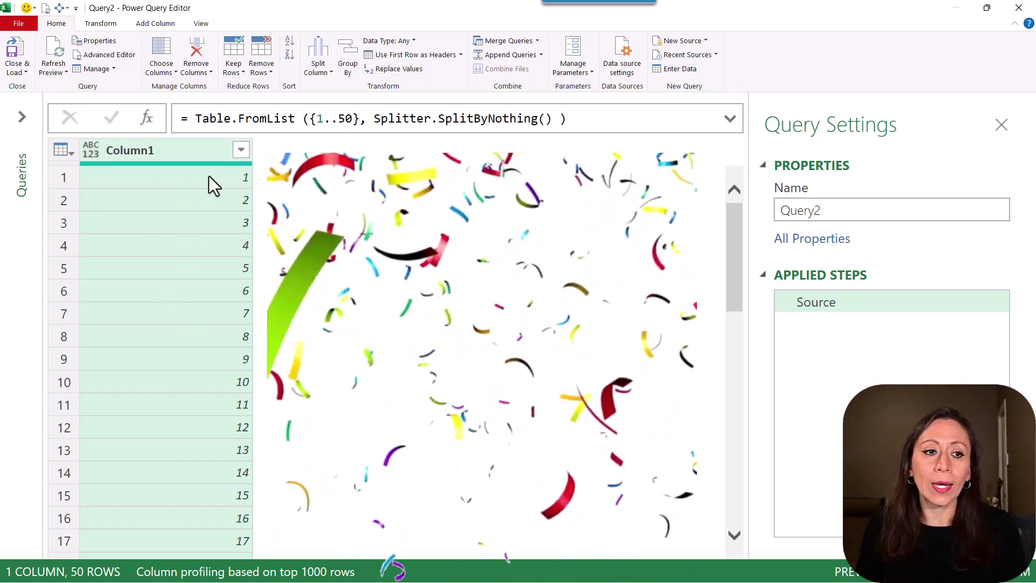
click(144, 24)
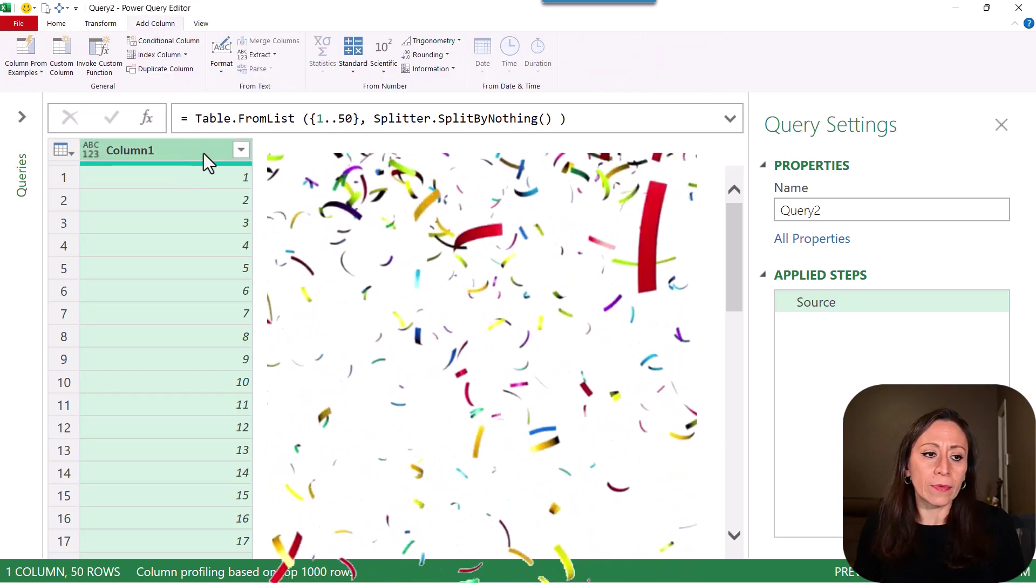
click(551, 118)
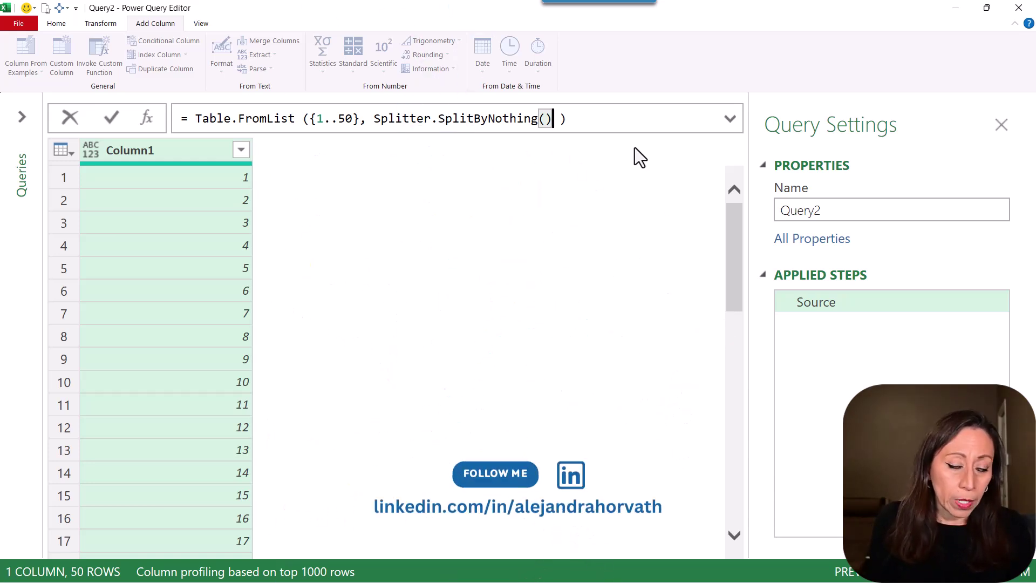
text(, )
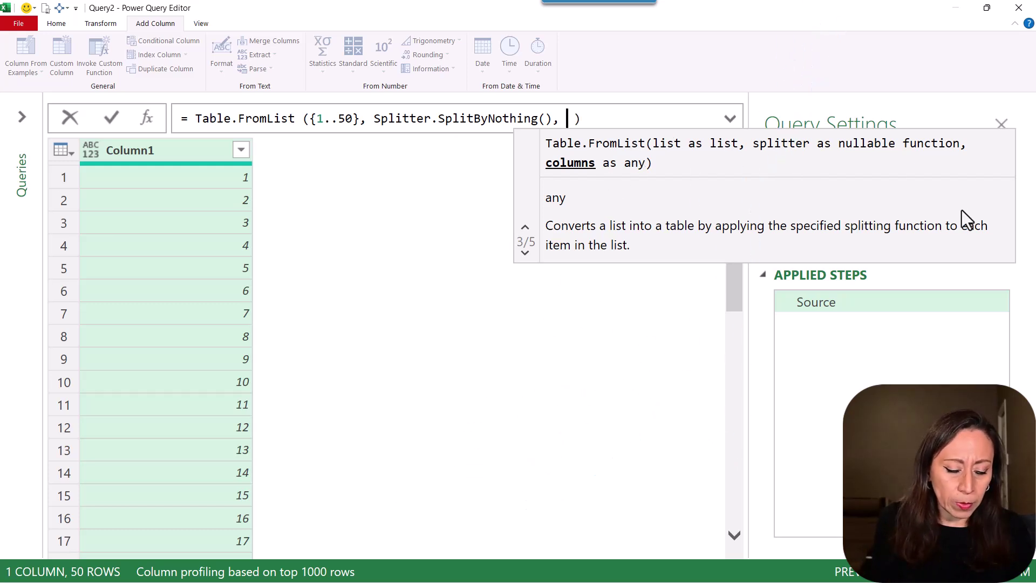
text({}"Numbers"})
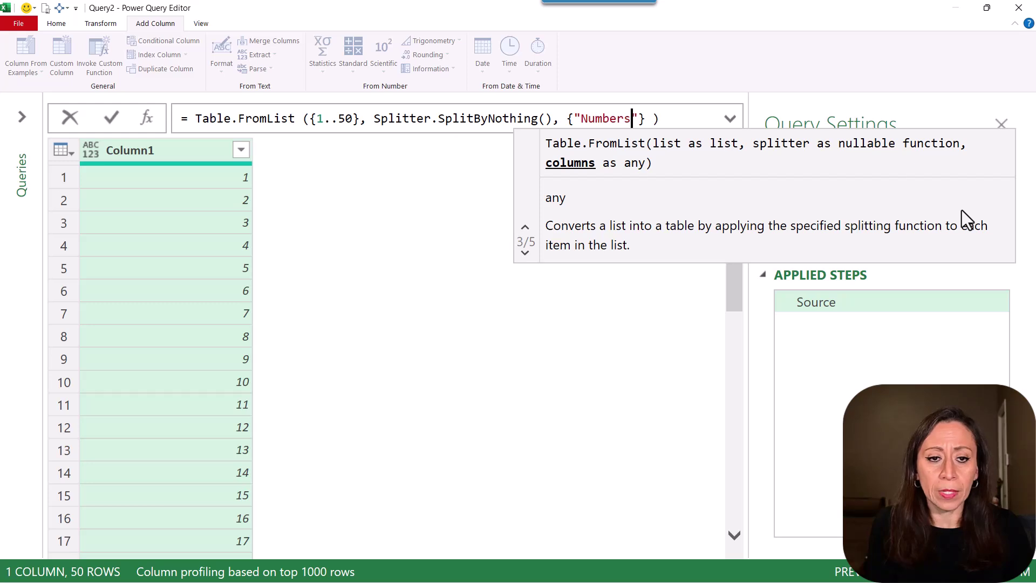
key(Return)
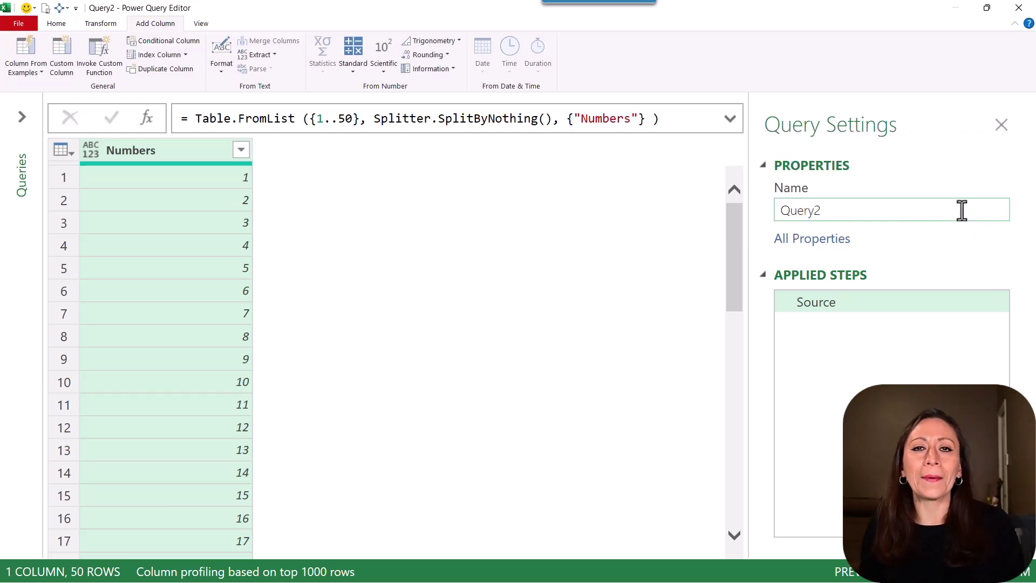
click(127, 149)
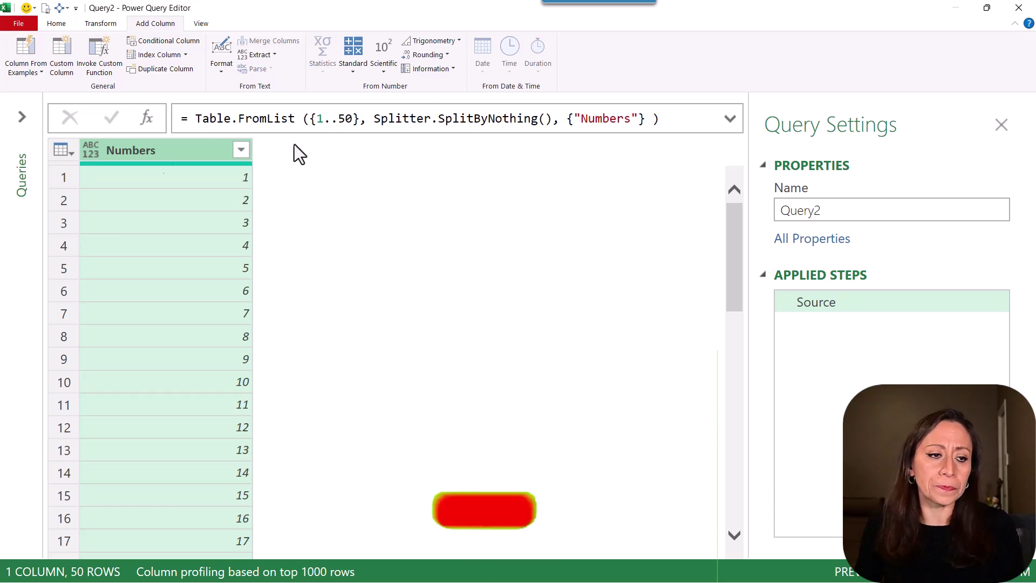
Add a new step after Source and replace its = Source formula with = {1..50}.
click(365, 116)
click(147, 119)
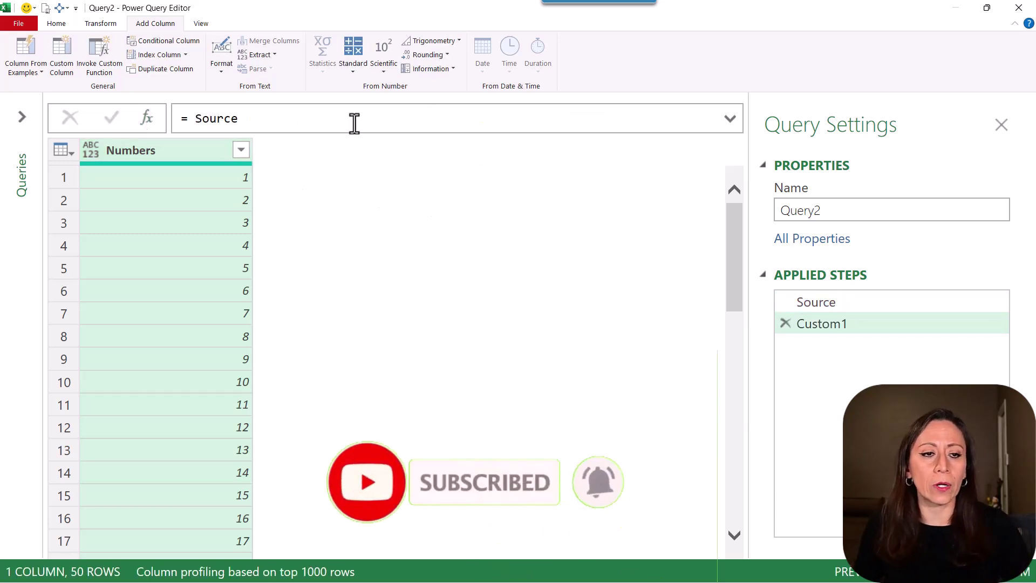
click(272, 125)
drag(273, 125, 128, 102)
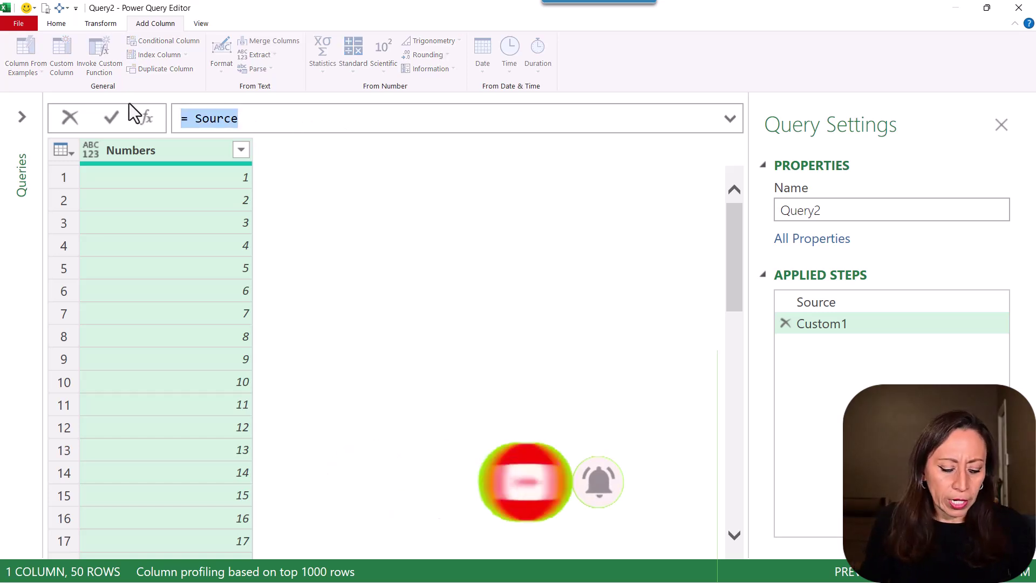
key(BackSpace)
text(= )
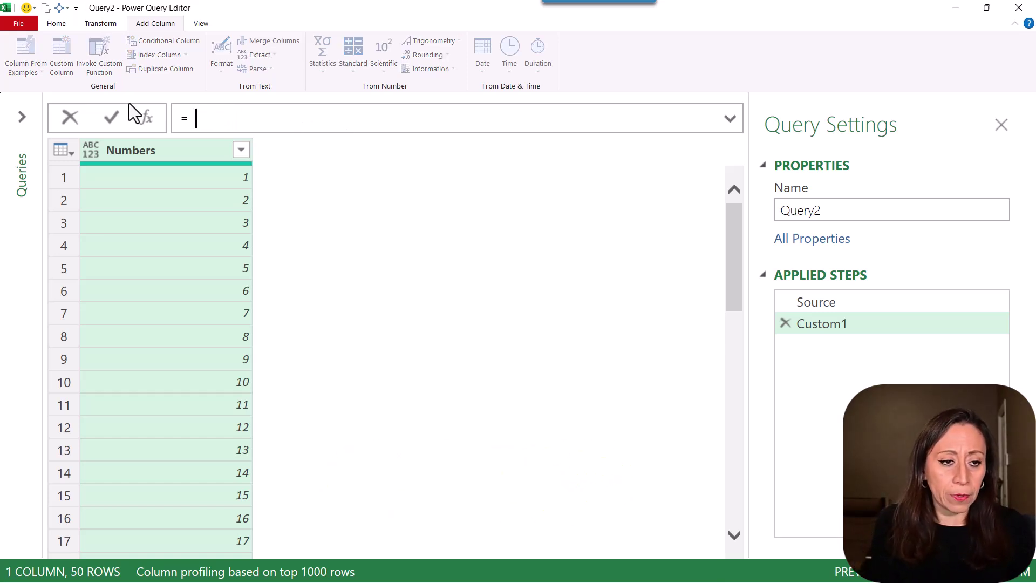
text({)
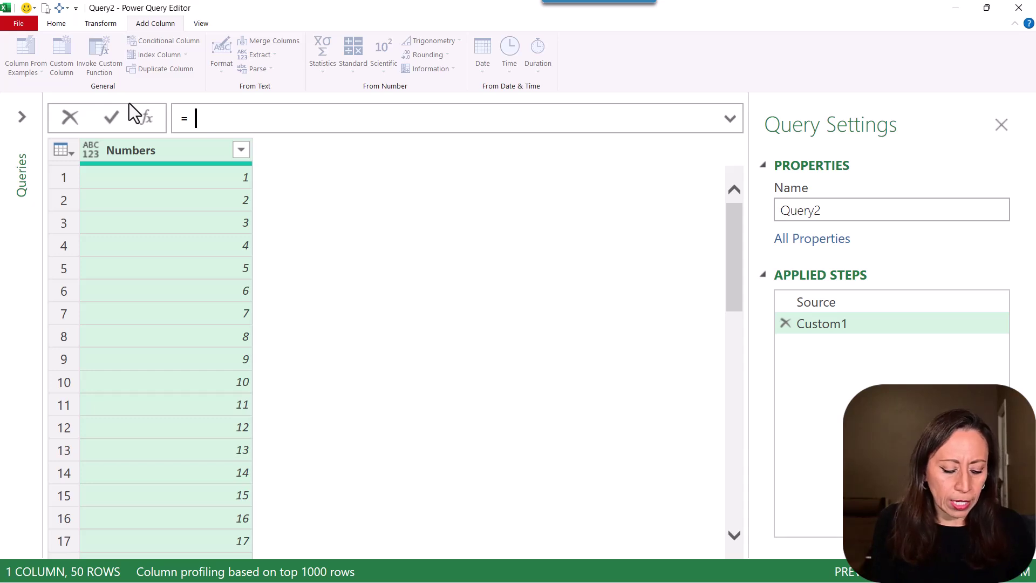
text(1..50)
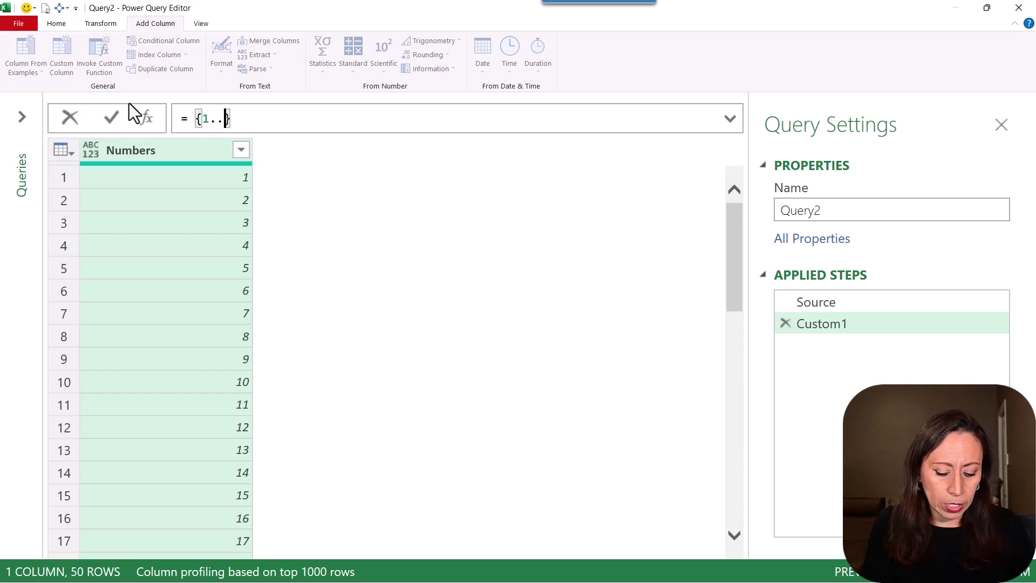
key(Return)
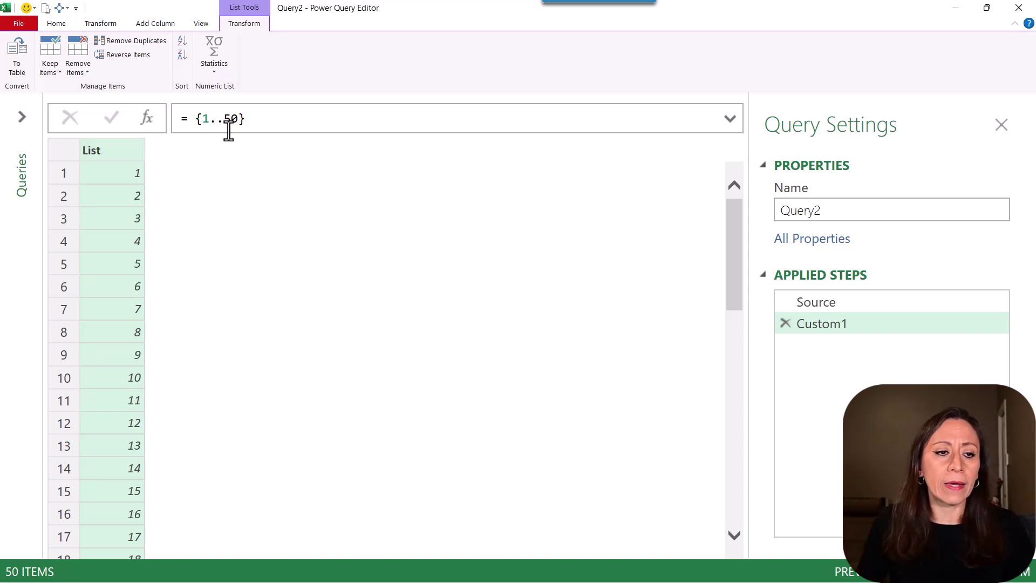
Wrap the step as Table.FromList( {1..50}) and commit it, again giving the convert-to-Text error.
click(186, 119)
text(tabt)
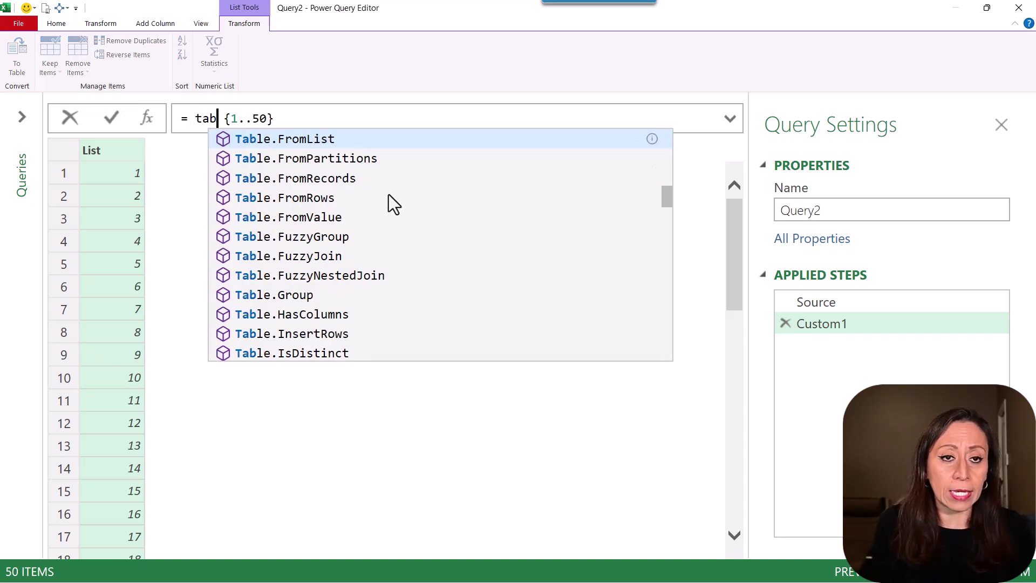
key(BackSpace)
key(Tab)
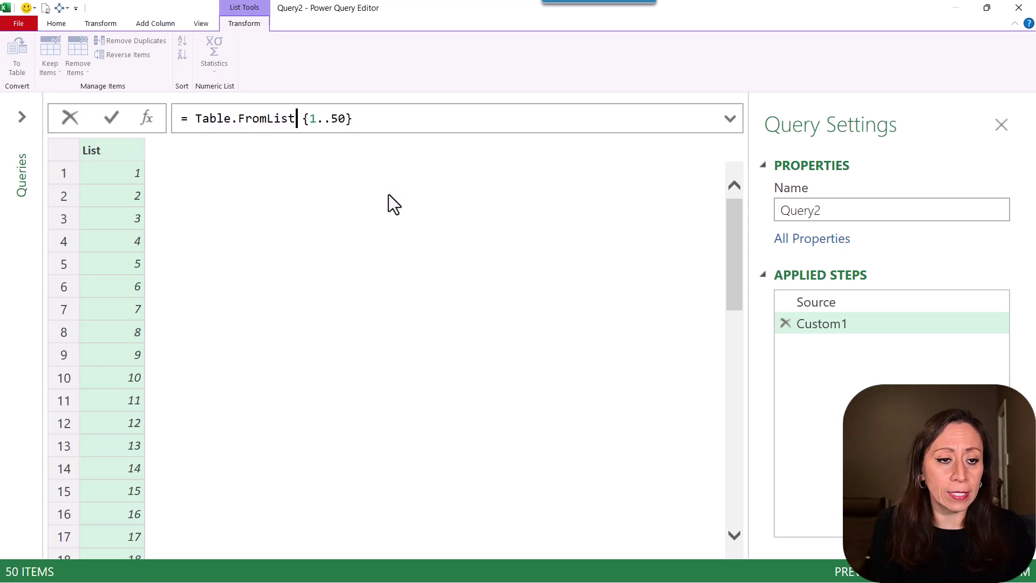
text(()
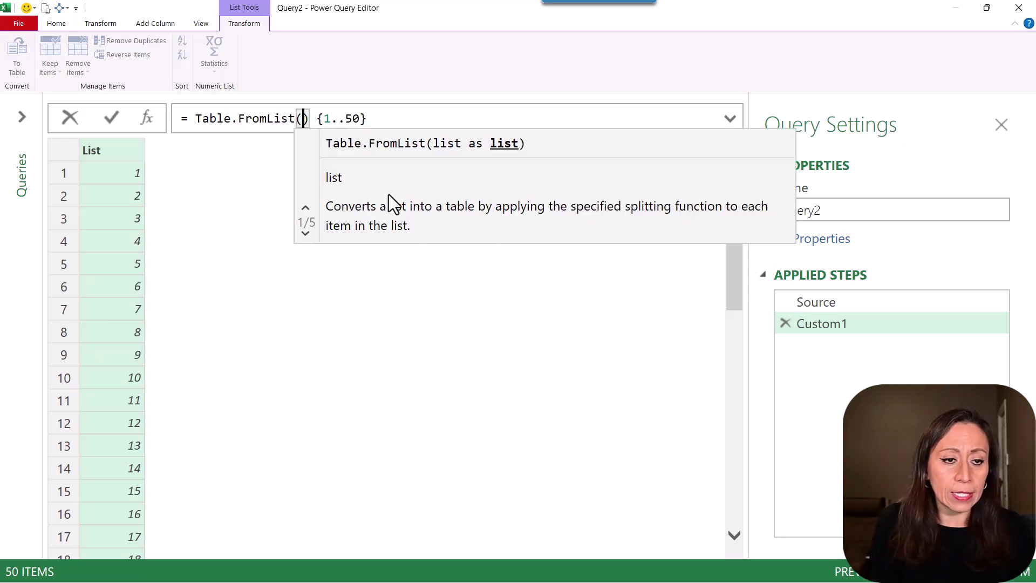
key(End)
text())
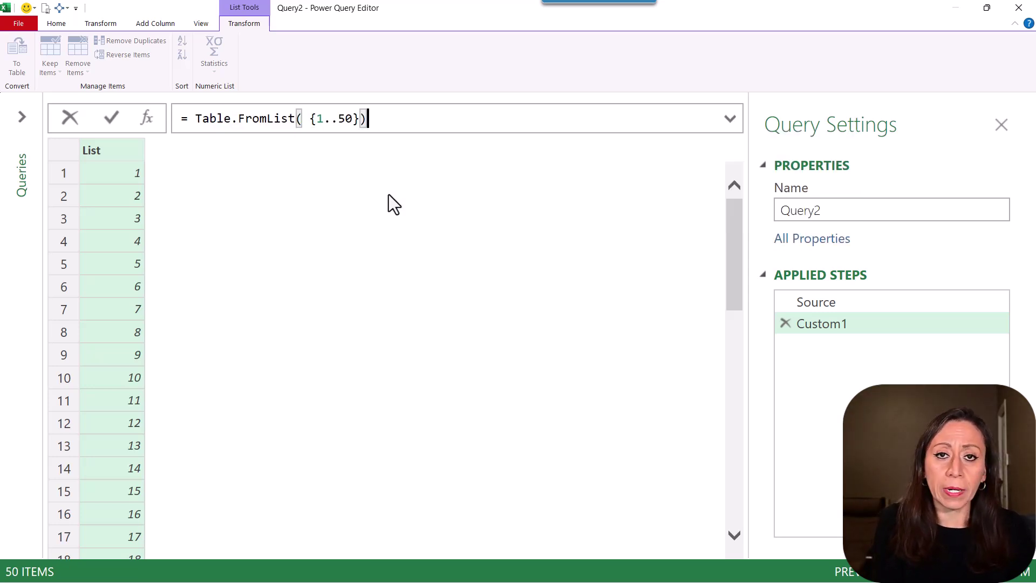
key(Return)
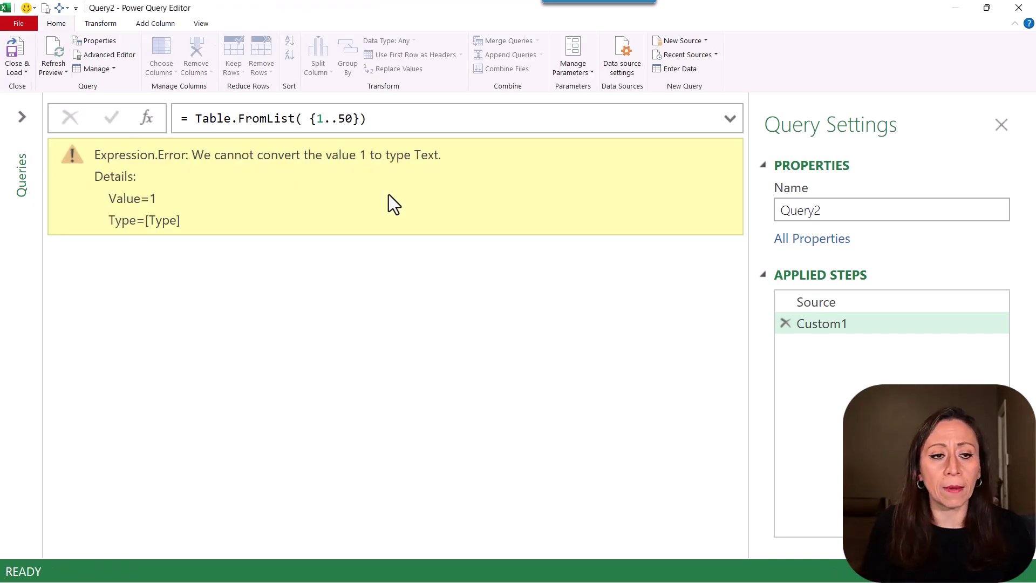
Add each {_} as the splitter, making the formula Table.FromList( {1..50}, each {_}).
click(359, 118)
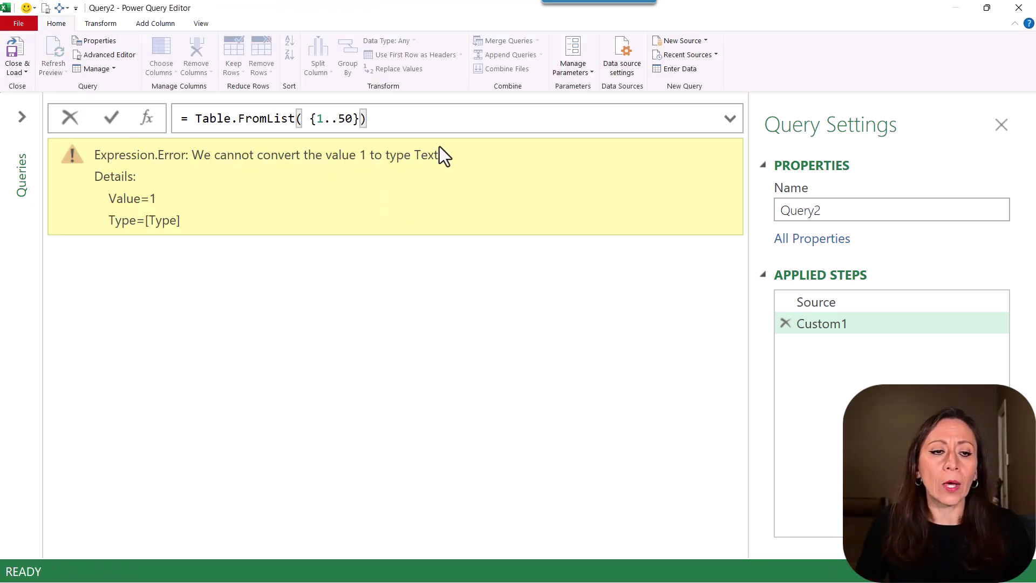
text(, )
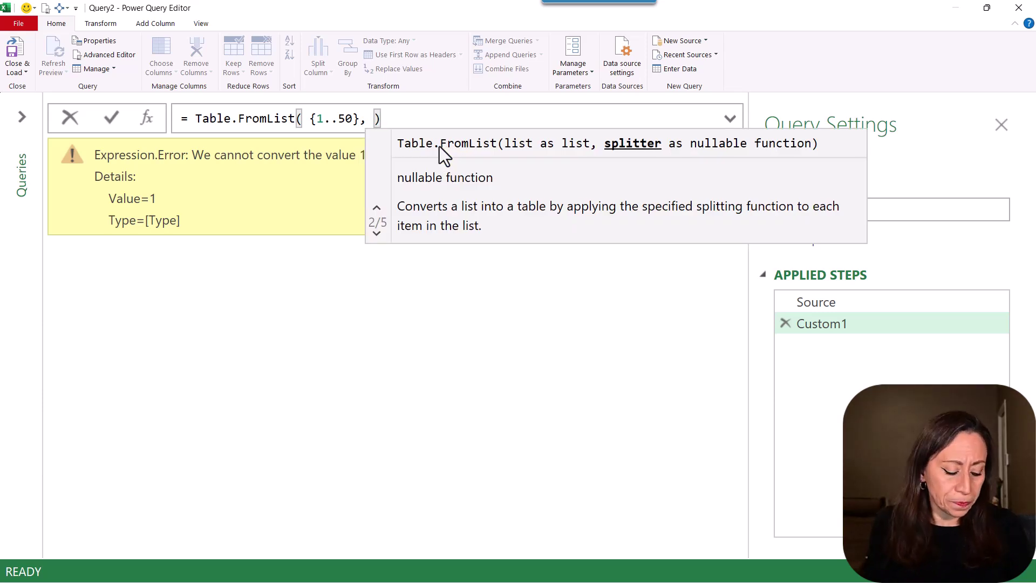
text(each )
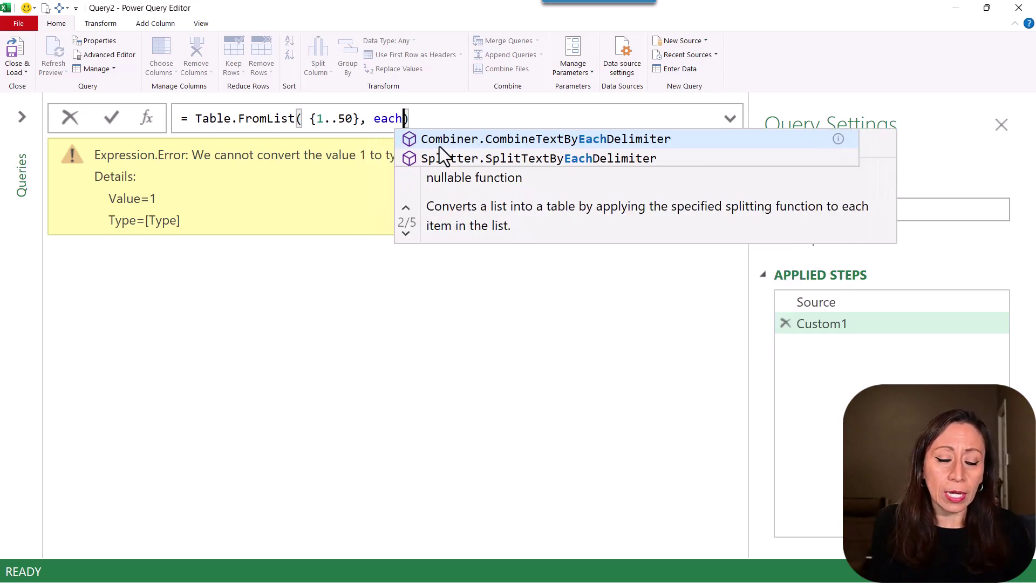
text({)
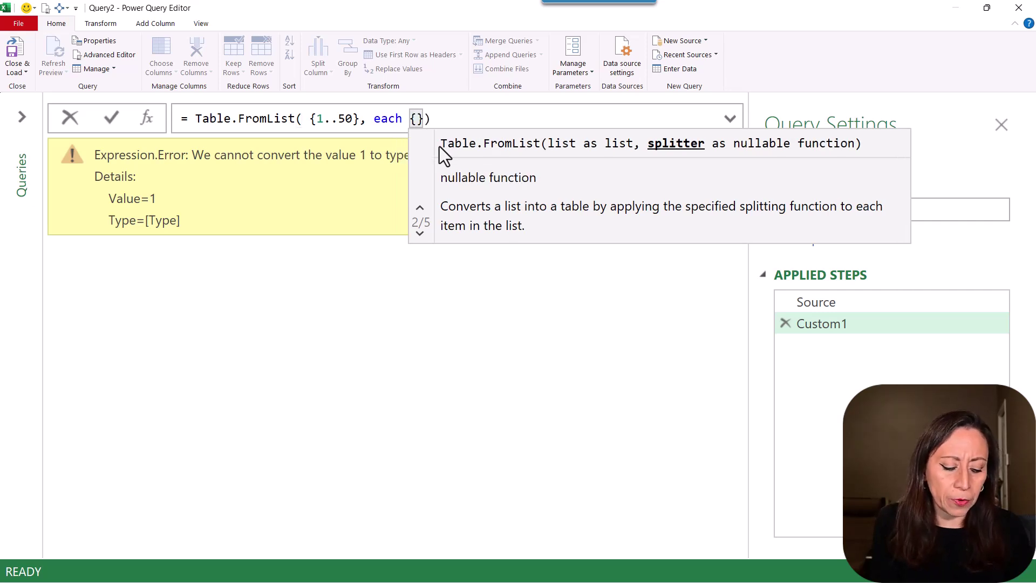
text(_)
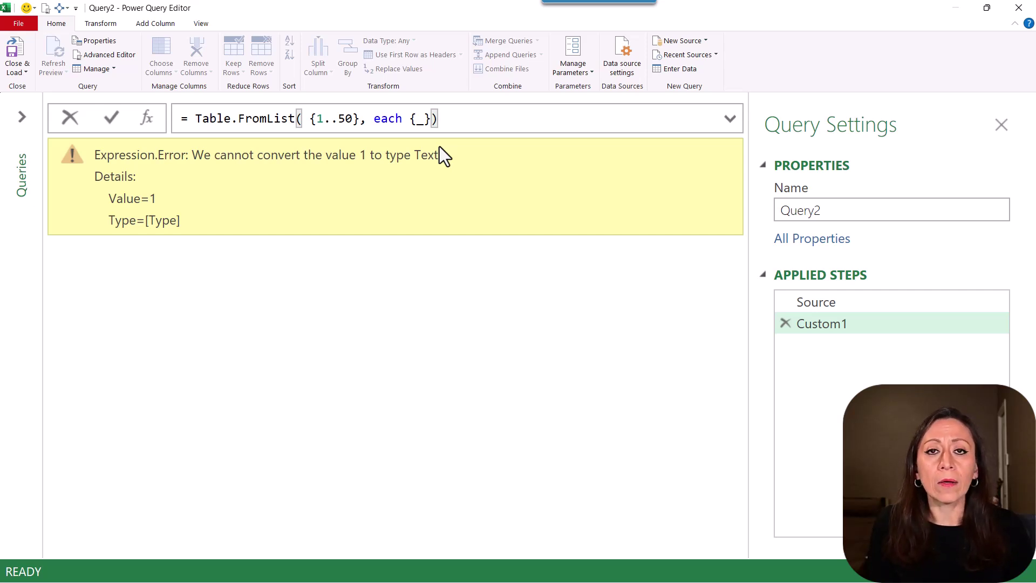
key(Return)
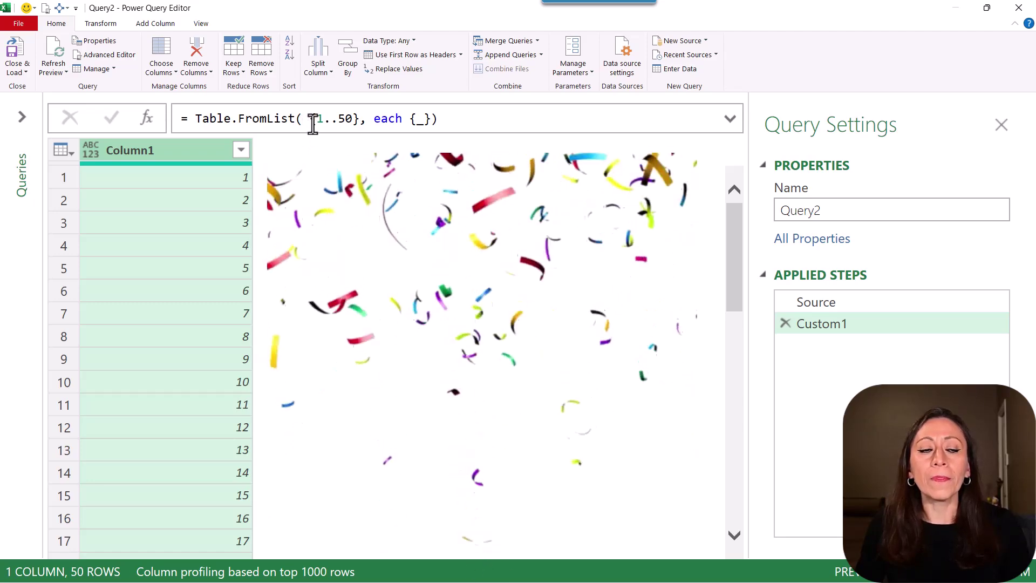
Add {"Numbers"} as the columns argument after each {_}, naming the 50-row column Numbers.
click(410, 118)
text({)
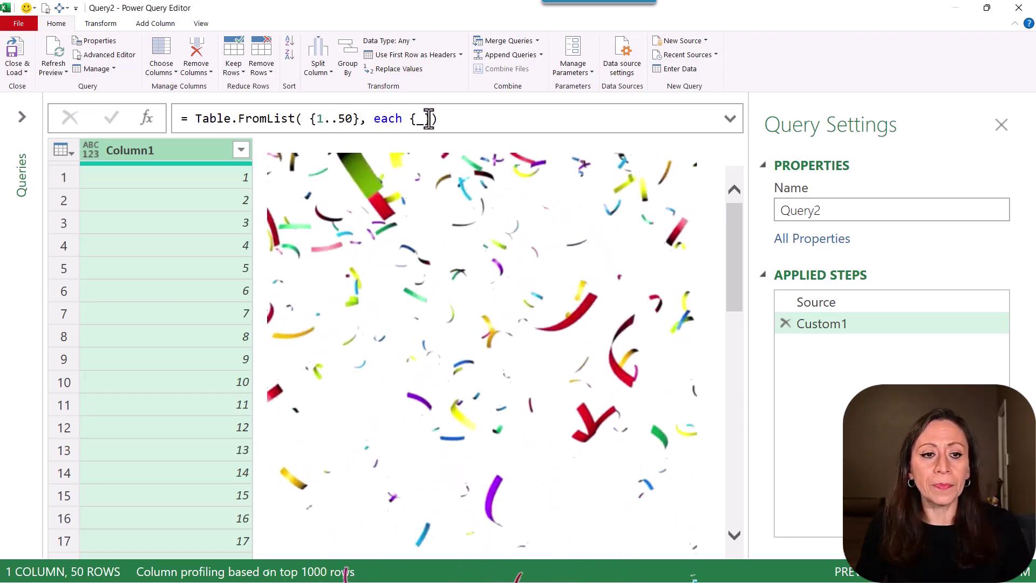
click(468, 118)
key(Left)
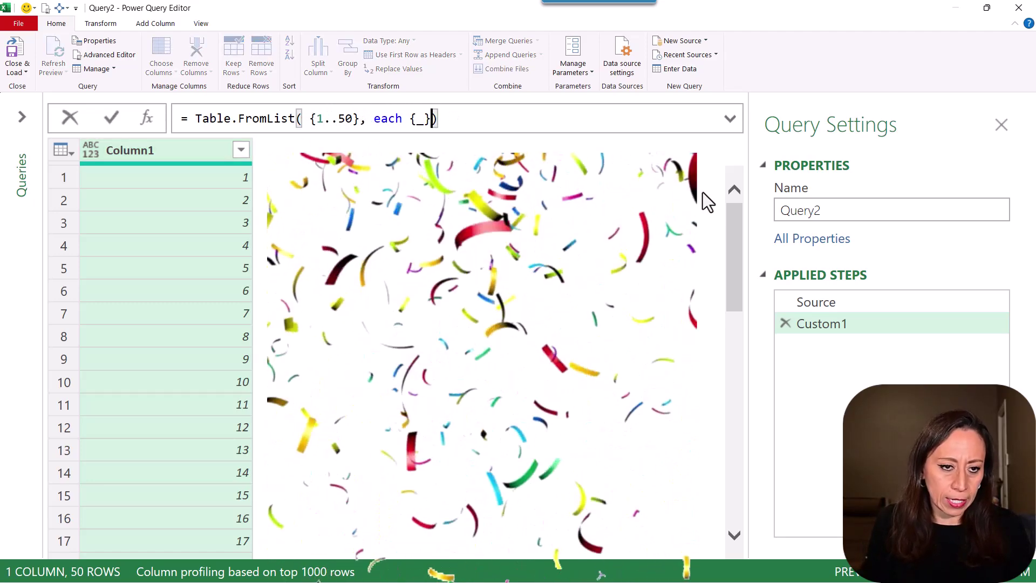
text(, )
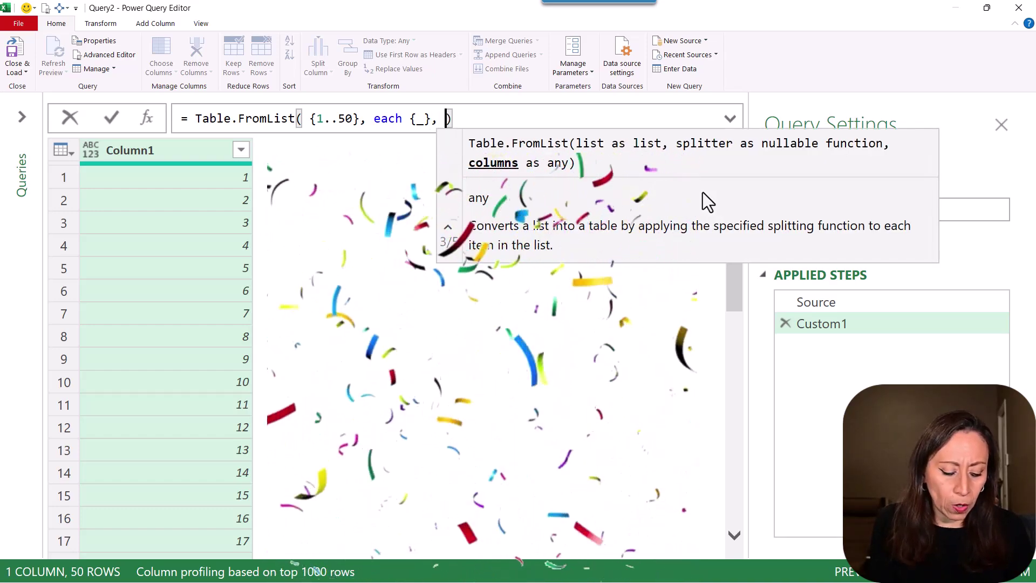
text({)
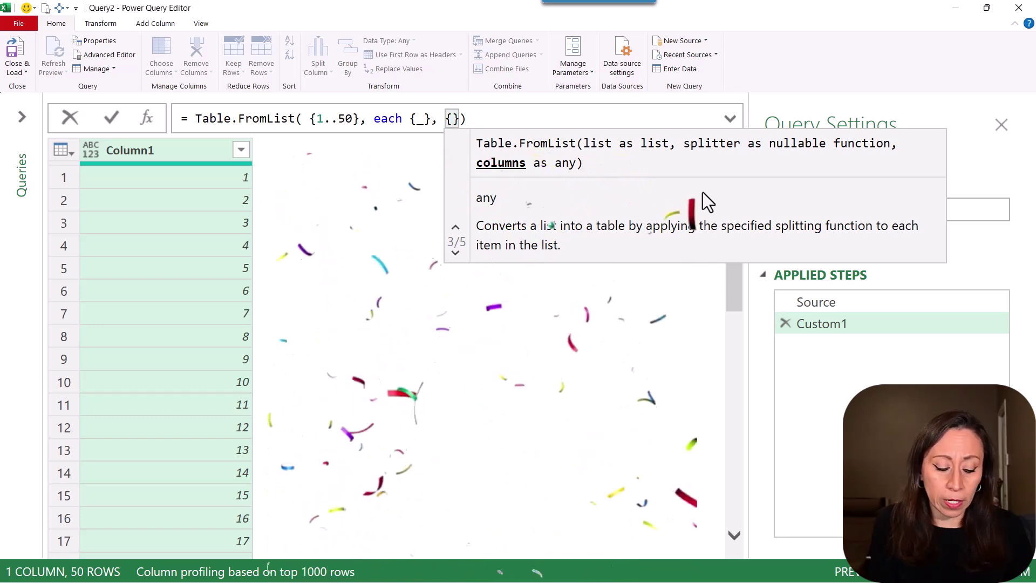
text(")
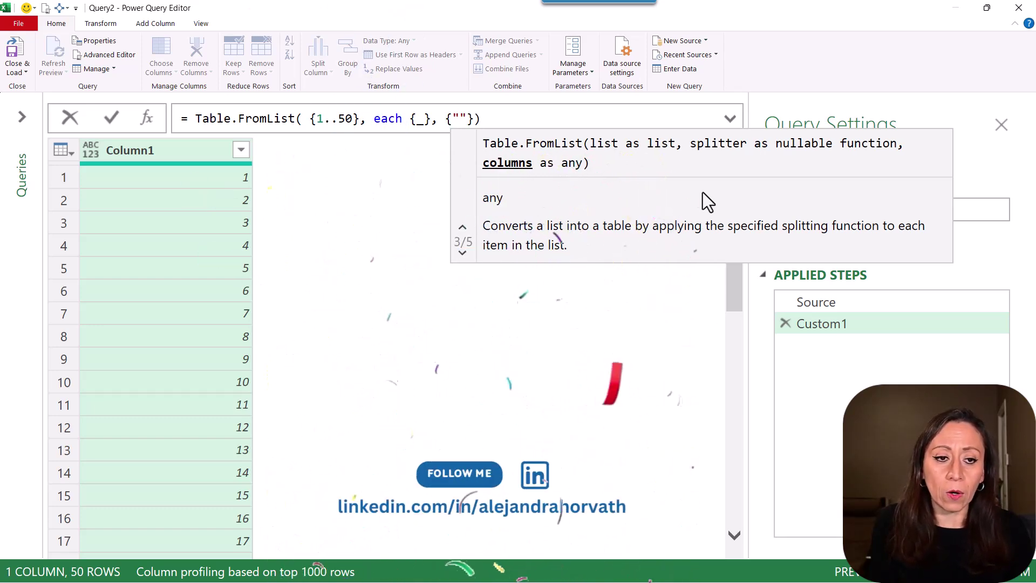
text(Num)
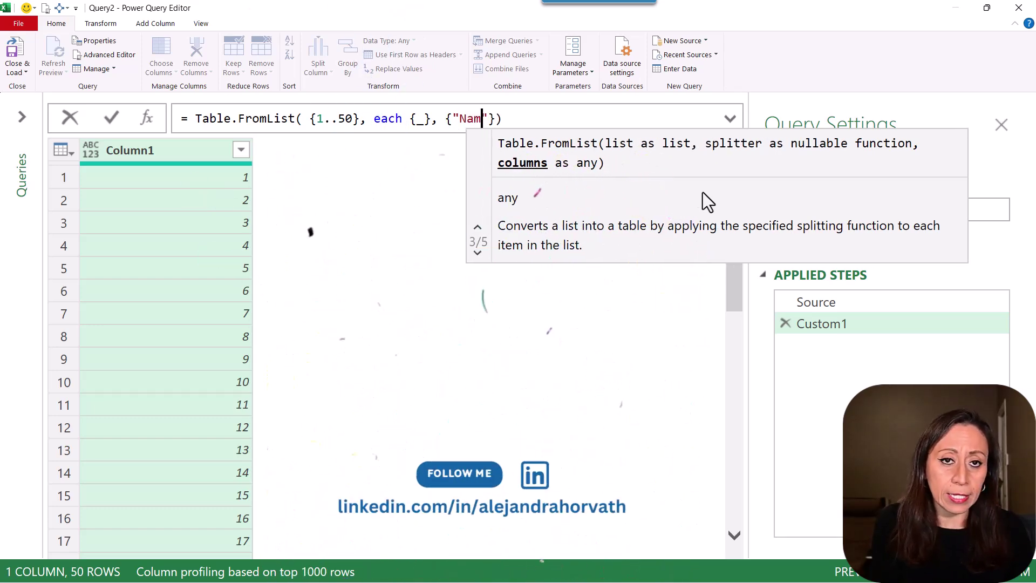
key(BackSpace)
key(BackSpace)
text(umbers)
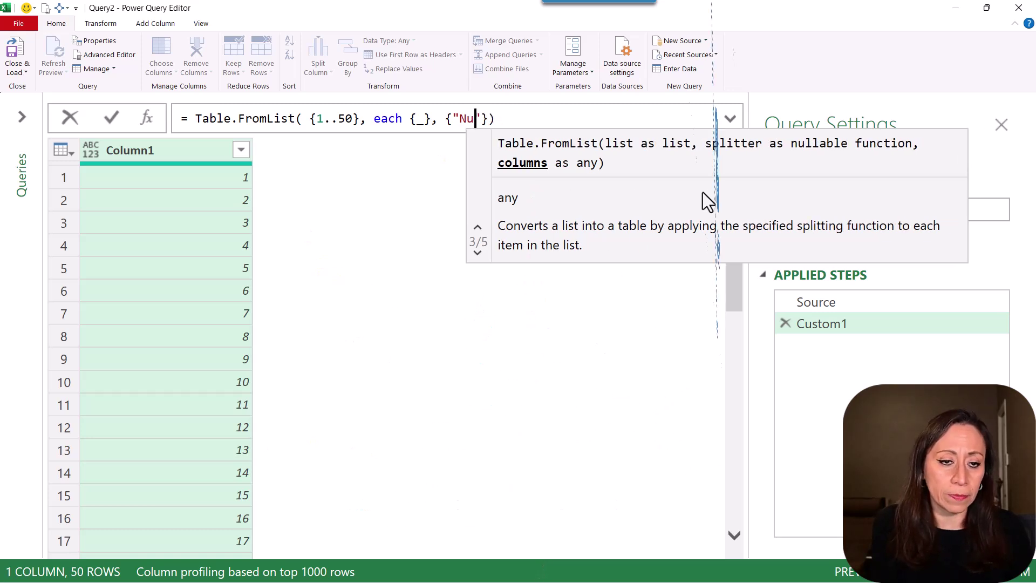
key(Return)
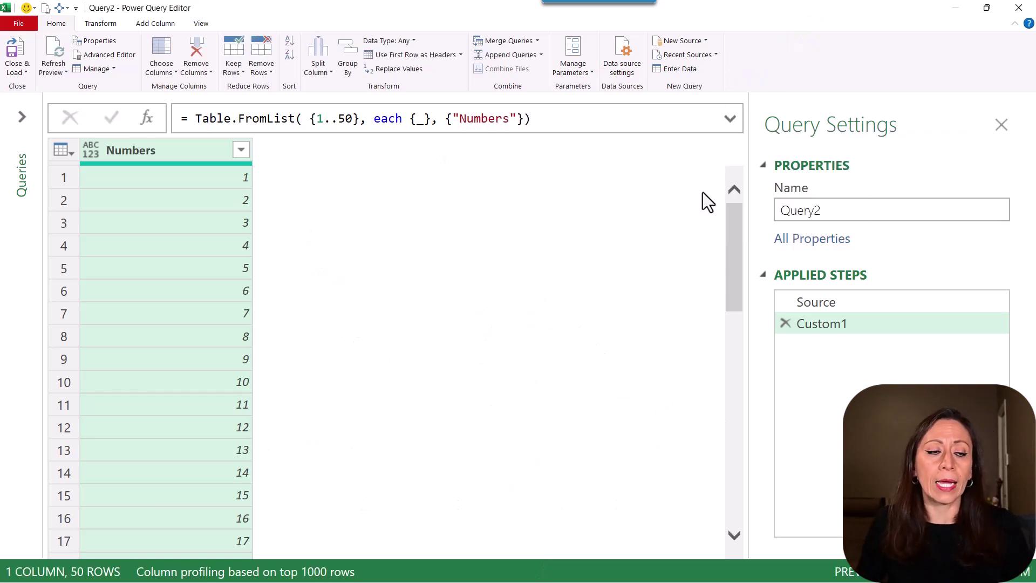